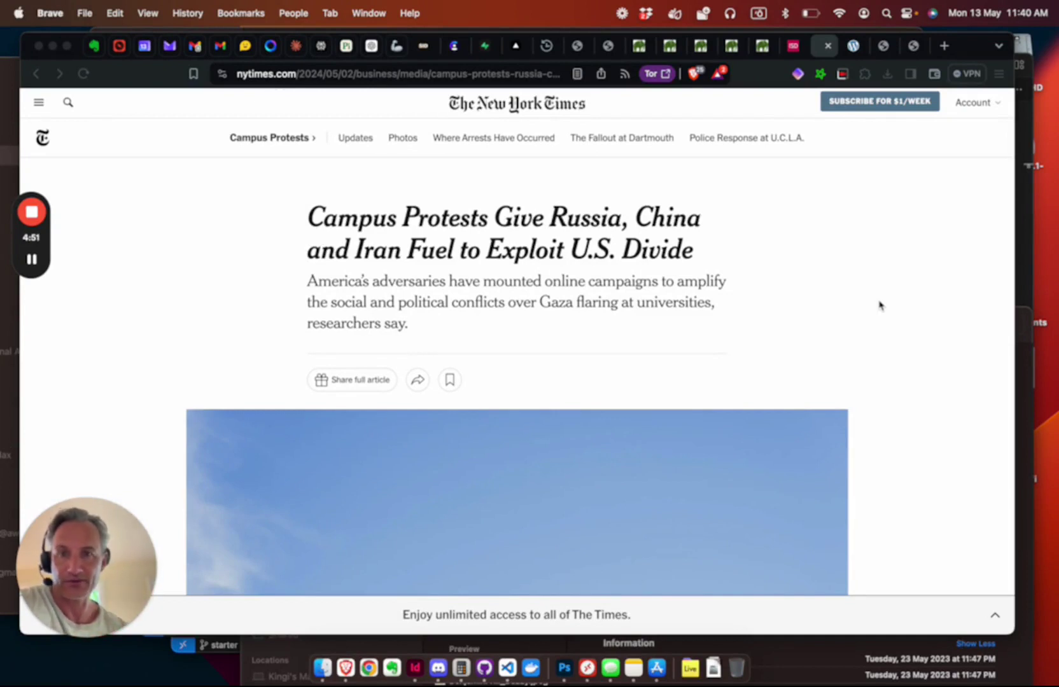
- Select the full URL of the NYT 'Campus Protests Give Russia, China and Iran Fuel' article
{"action": "left_click", "coordinate": [364, 74]}
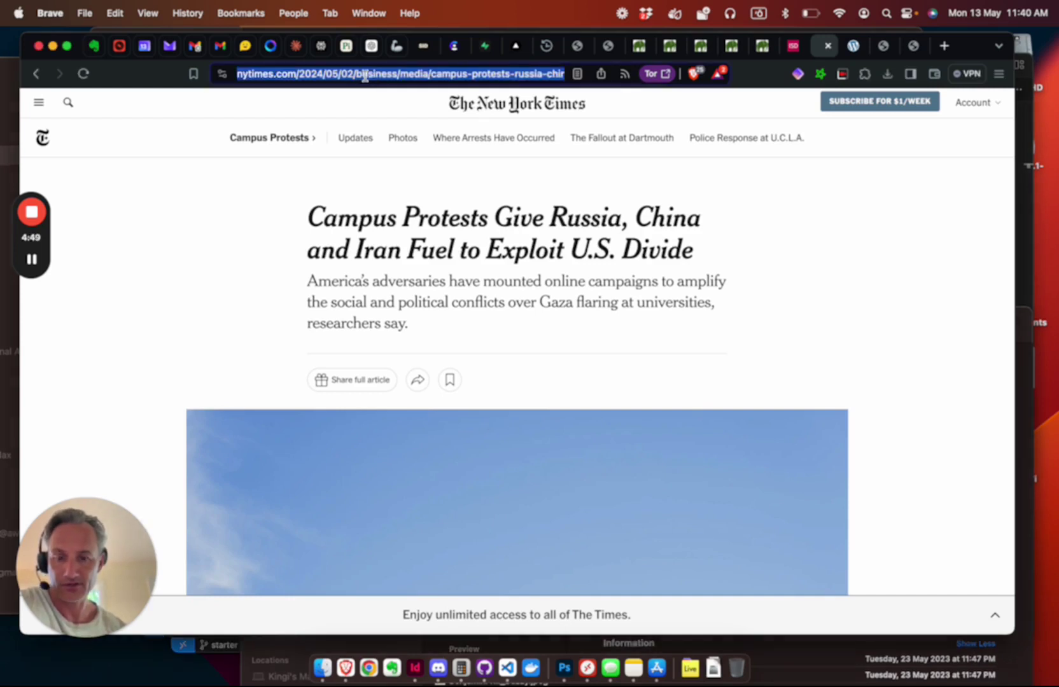
- Ask Meta AI 'Please summarise this article:' followed by the pasted NYT article URL
{"action": "left_click", "coordinate": [270, 46]}
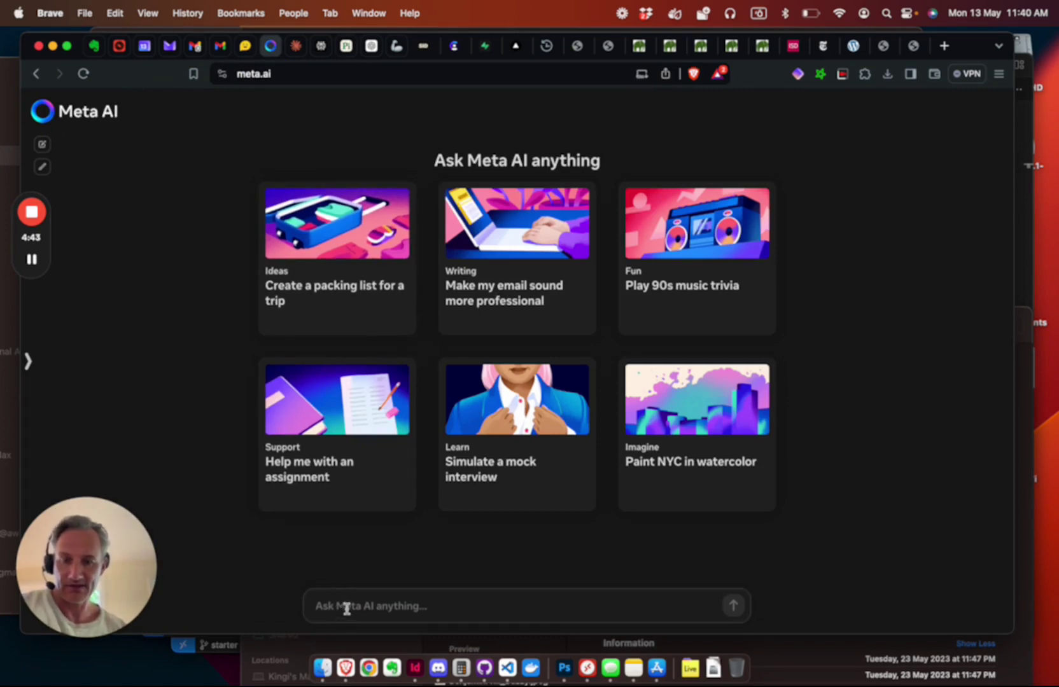
{"action": "type", "text": "Pl"}
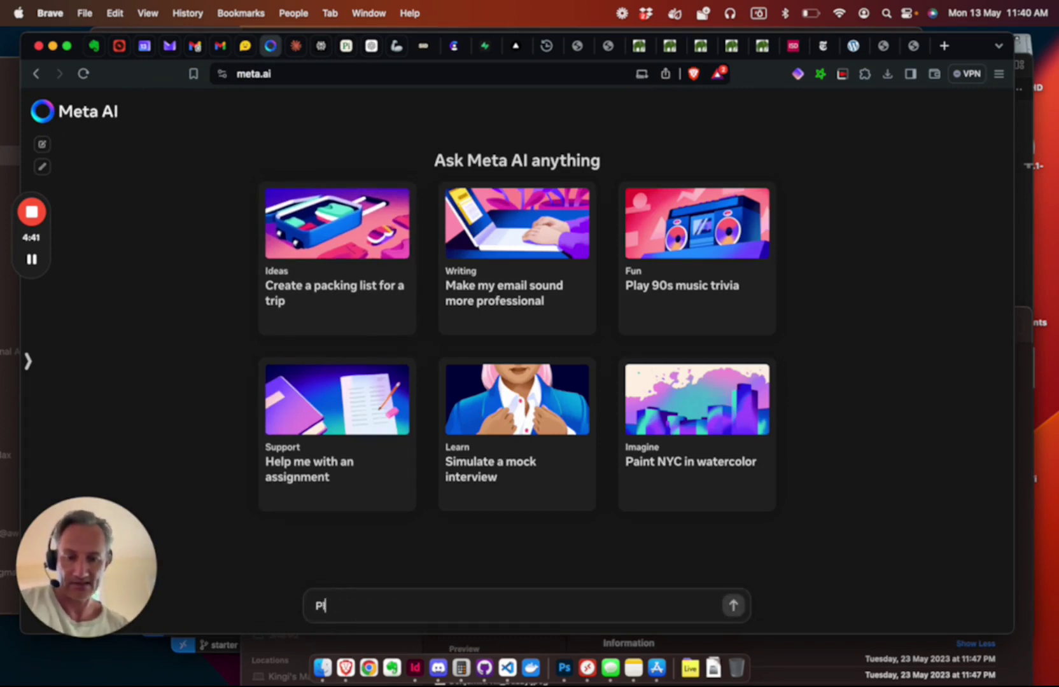
{"action": "type", "text": "ease summarise this article:"}
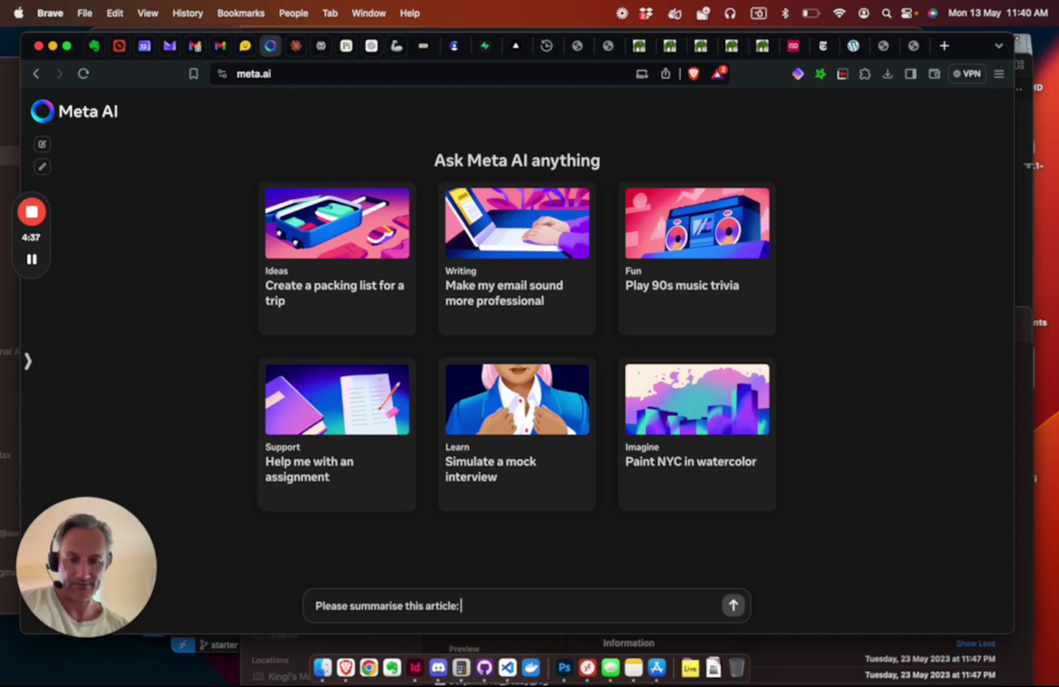
{"action": "type", "text": "https://www.nytimes.com/2024/05/02/business/media/campus-protests-russia-china-iran-us.html"}
{"action": "key", "text": "Return"}
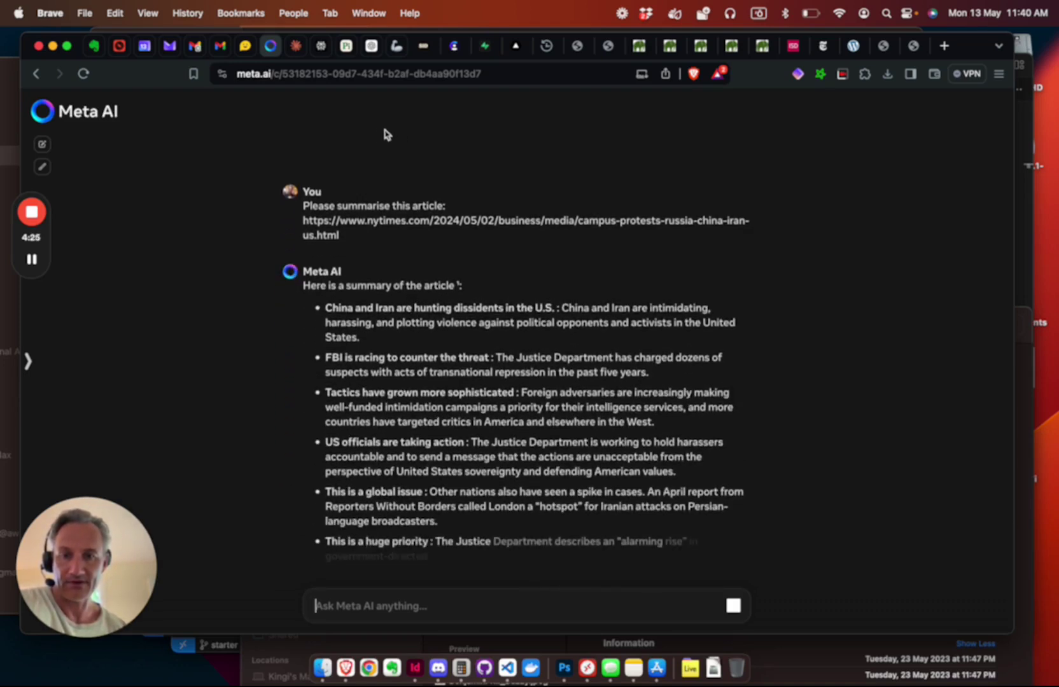
- In a new Claude chat, send 'Please can you summarise this article' with the NYT link
{"action": "left_click", "coordinate": [295, 54]}
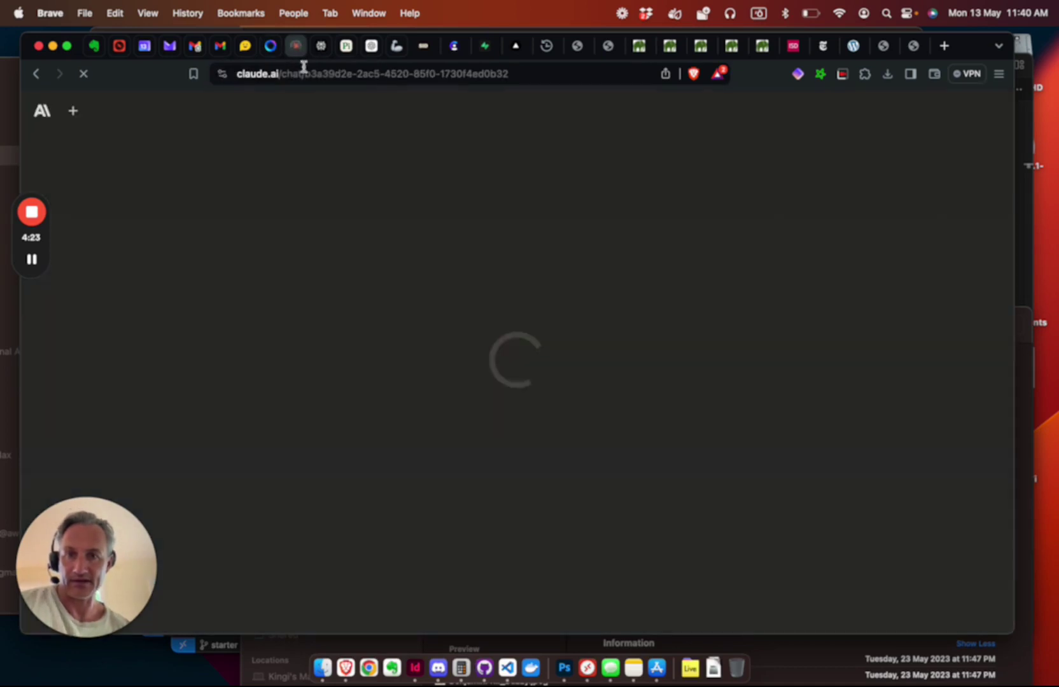
{"action": "left_click", "coordinate": [41, 113]}
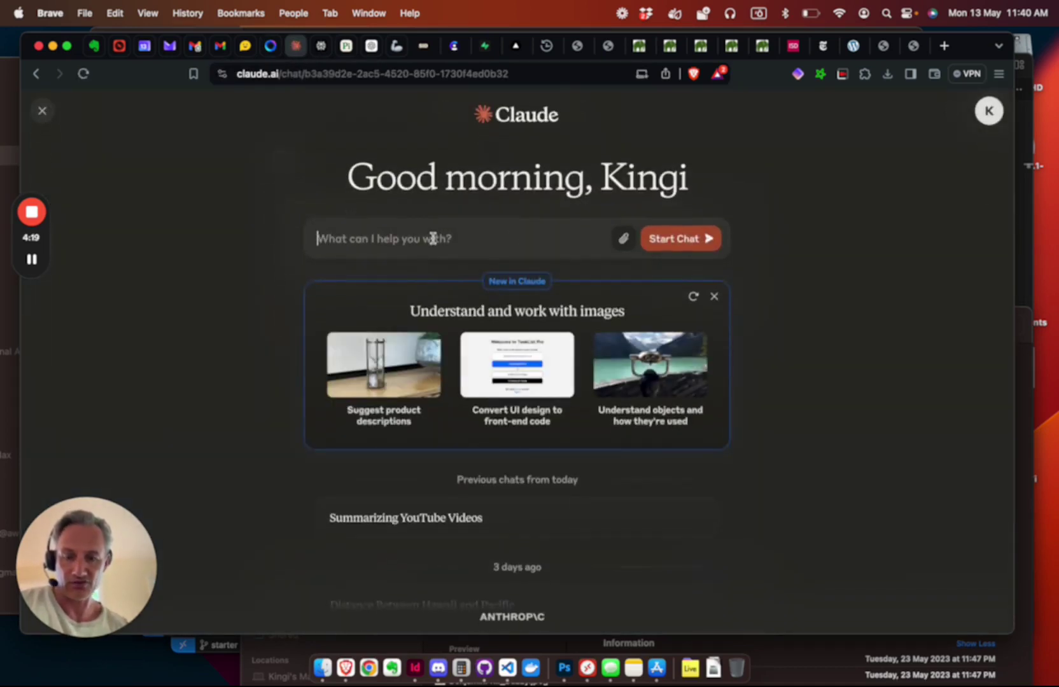
{"action": "type", "text": "Please"}
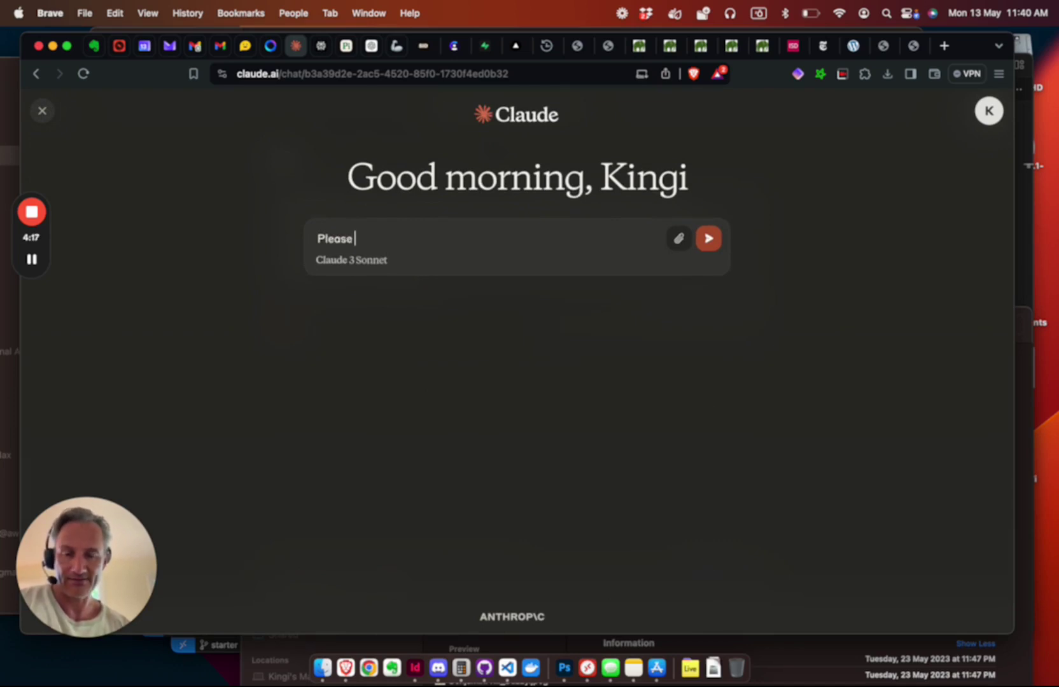
{"action": "type", "text": " can you summarise thi"}
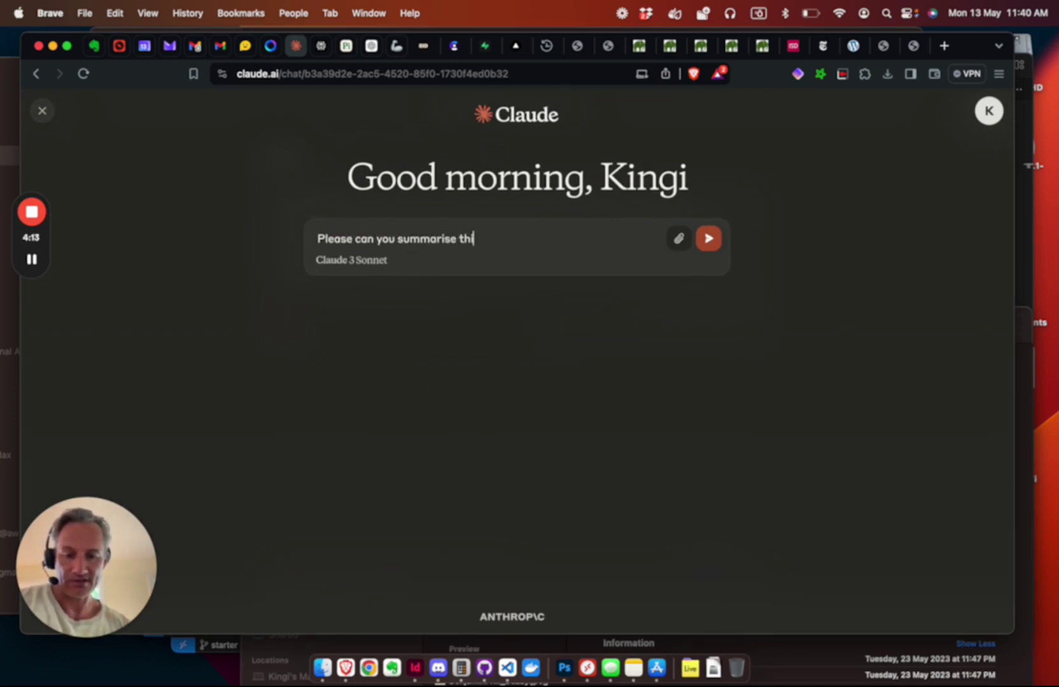
{"action": "type", "text": "s article"}
{"action": "type", "text": "https://www.nytimes.com/2024/05/02/business/media/campus-protests-russia-china-iran-us.html"}
{"action": "key", "text": "super+a"}
{"action": "key", "text": "cmd+c"}
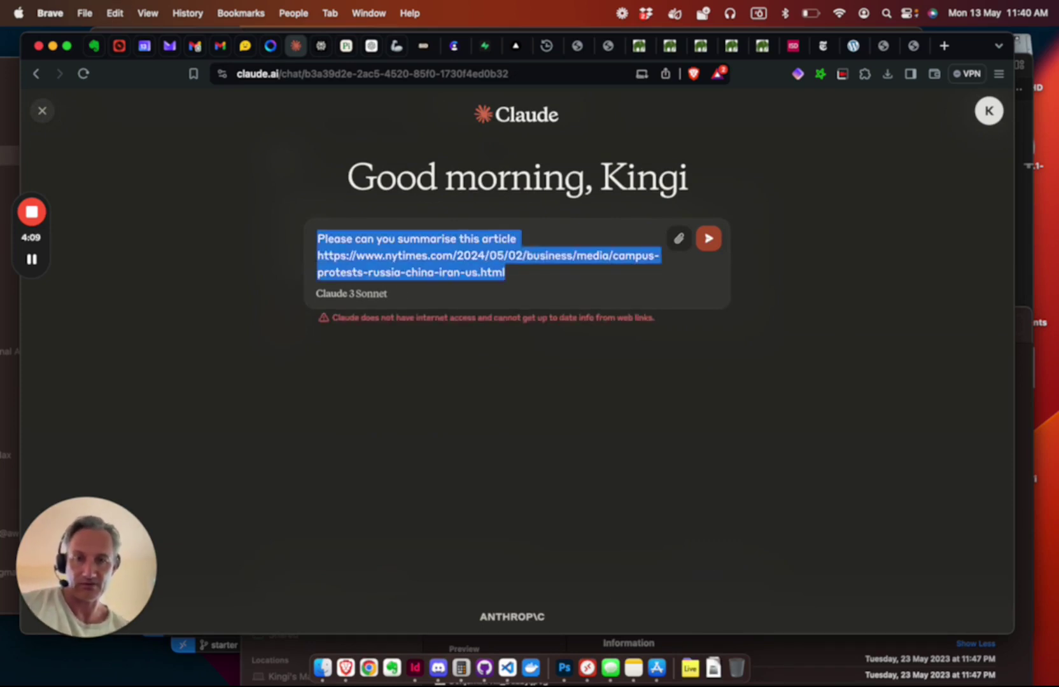
{"action": "left_click", "coordinate": [714, 238]}
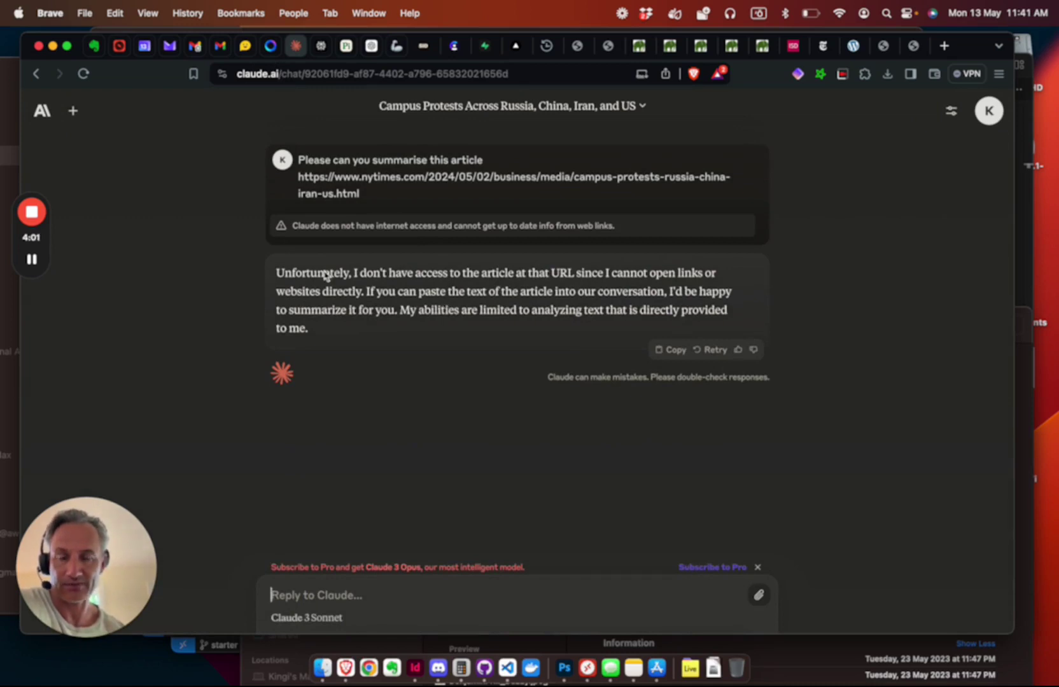
- Start a new Perplexity thread and submit the pasted summary request with the NYT link
{"action": "left_click", "coordinate": [321, 46]}
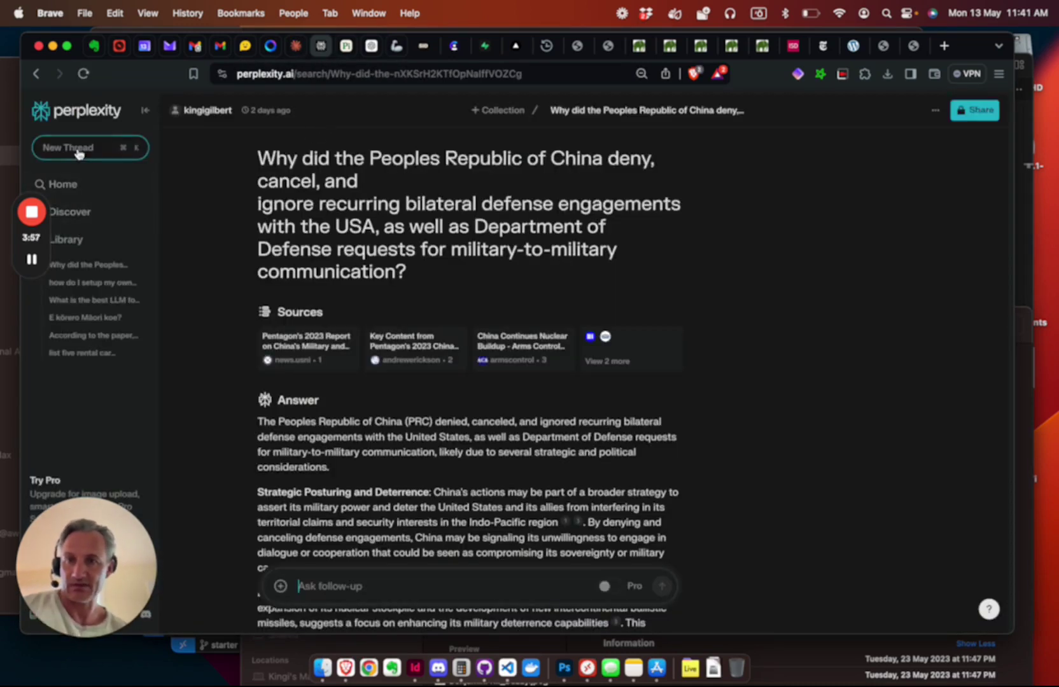
{"action": "left_click", "coordinate": [78, 154]}
{"action": "key", "text": "cmd+v"}
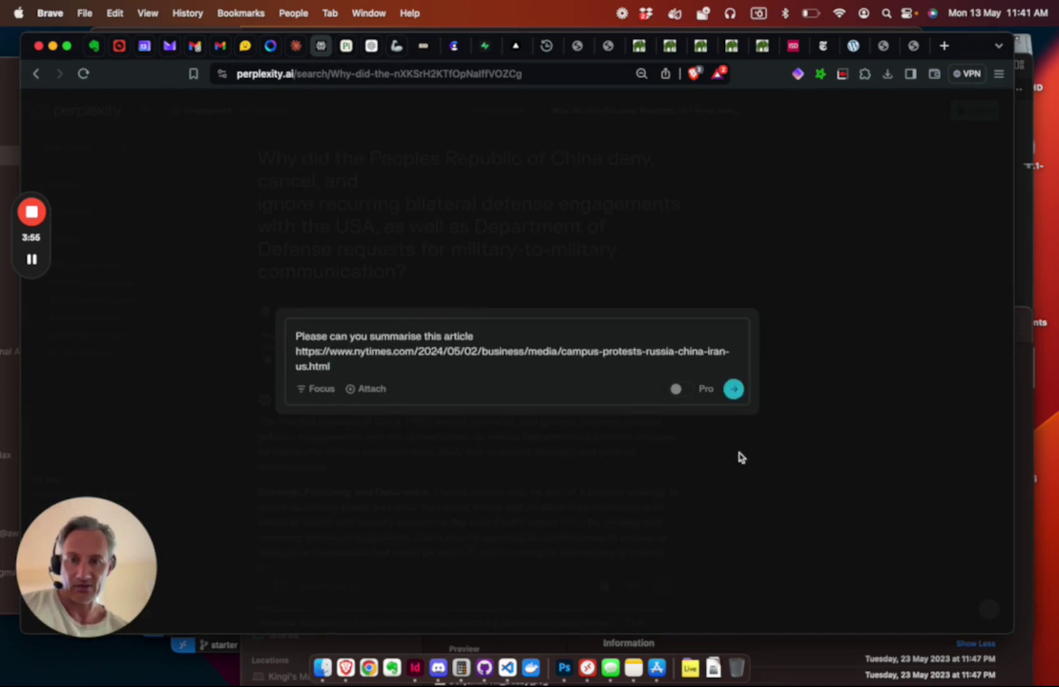
{"action": "left_click", "coordinate": [740, 393]}
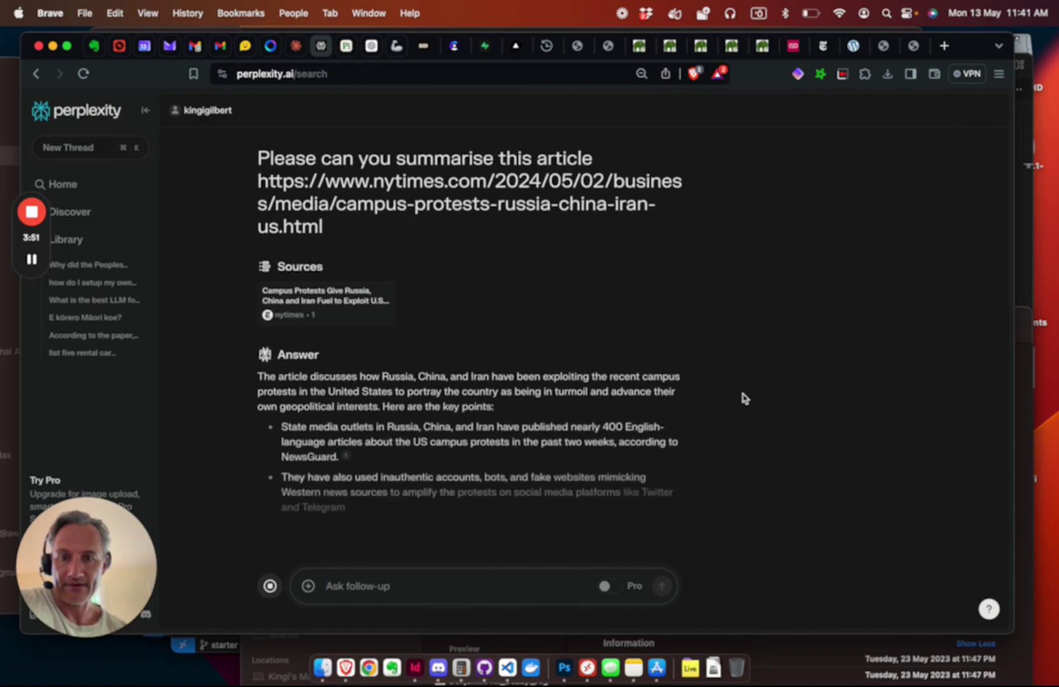
- Send Pi the pasted summary request containing the NYT article link
{"action": "left_click", "coordinate": [346, 46]}
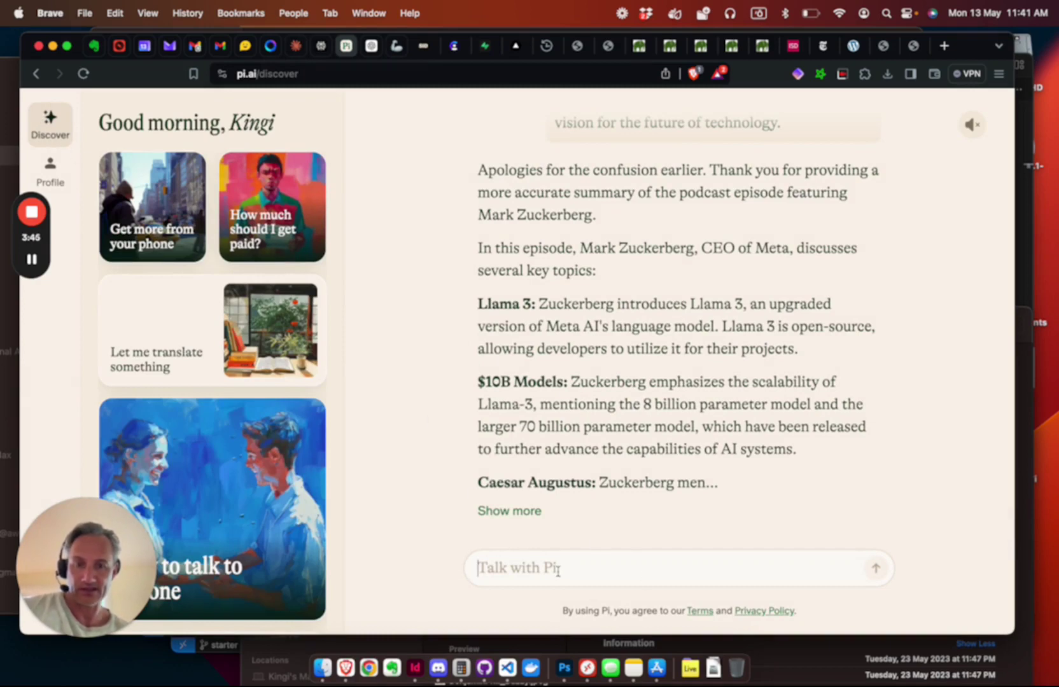
{"action": "key", "text": "super+v"}
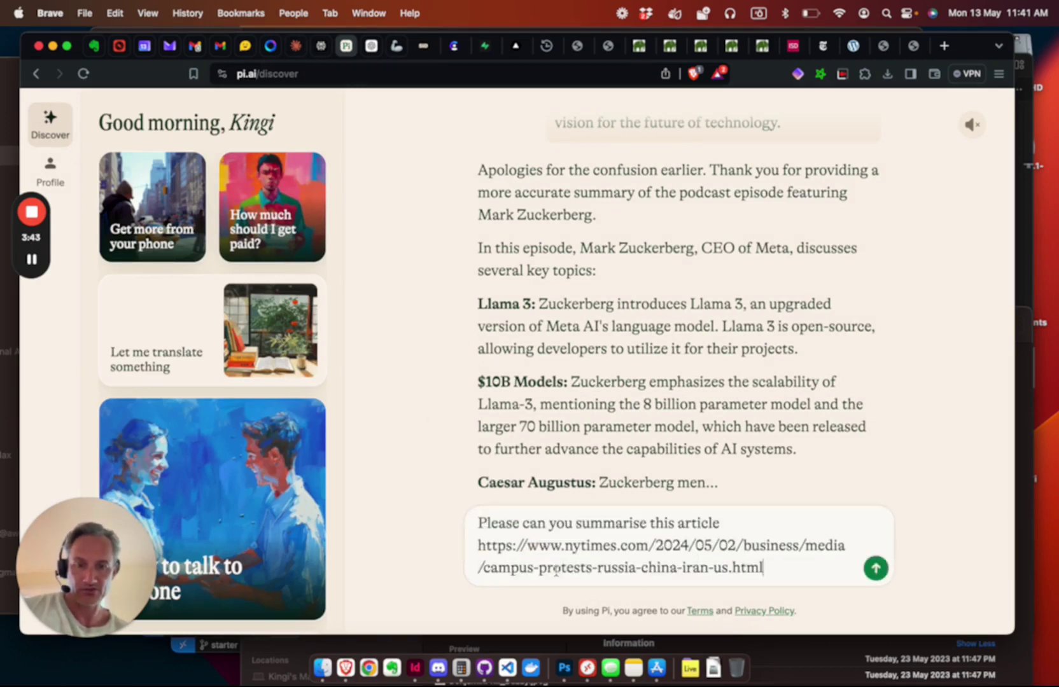
{"action": "key", "text": "Return"}
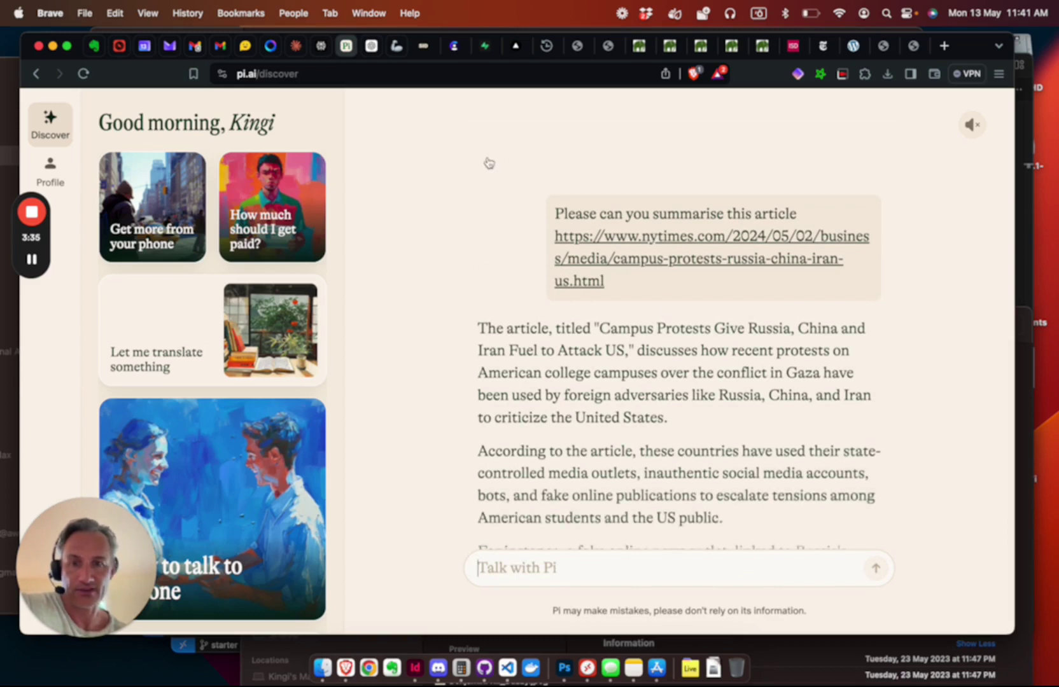
- Send ChatGPT the pasted summary request containing the NYT article link
{"action": "left_click", "coordinate": [371, 47]}
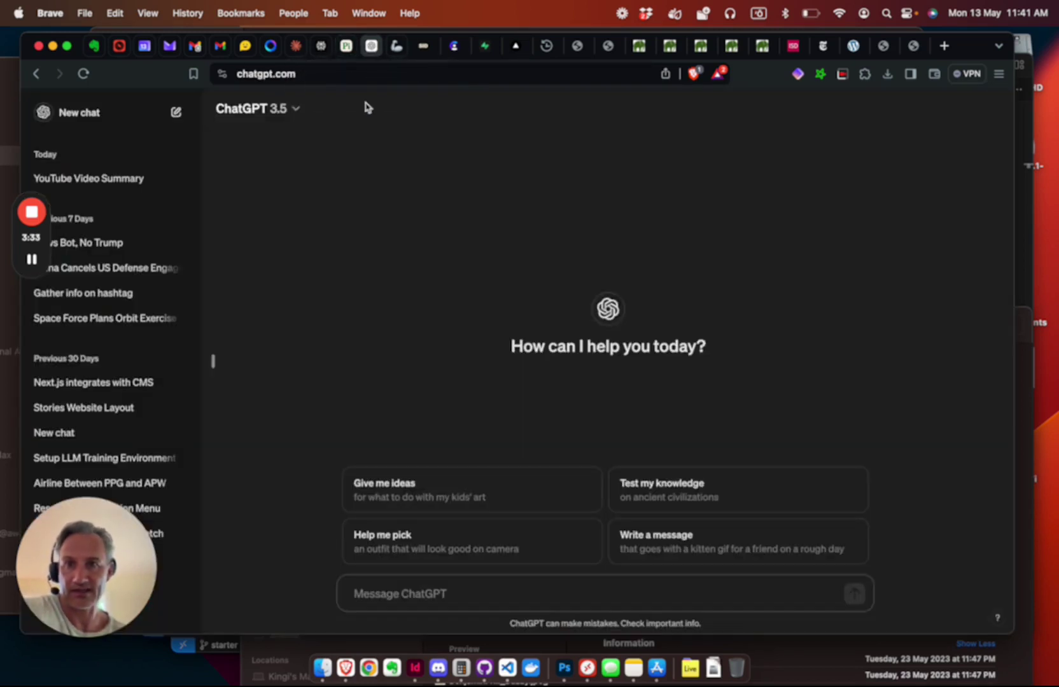
{"action": "left_click", "coordinate": [442, 598]}
{"action": "key", "text": "super+v"}
{"action": "key", "text": "Return"}
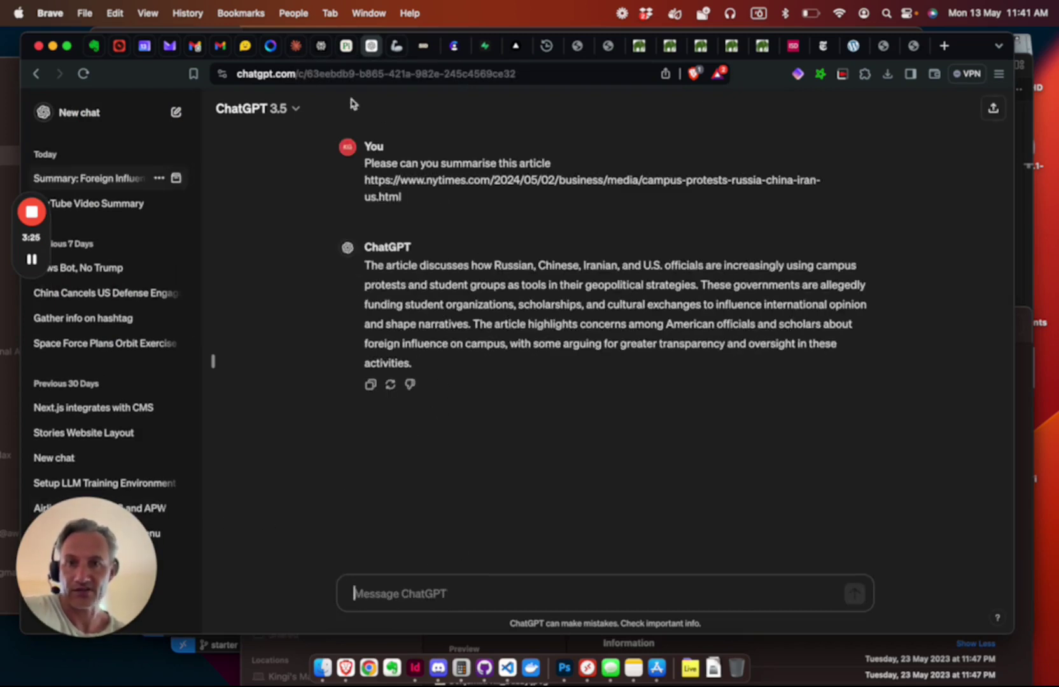
{"action": "left_click", "coordinate": [275, 49]}
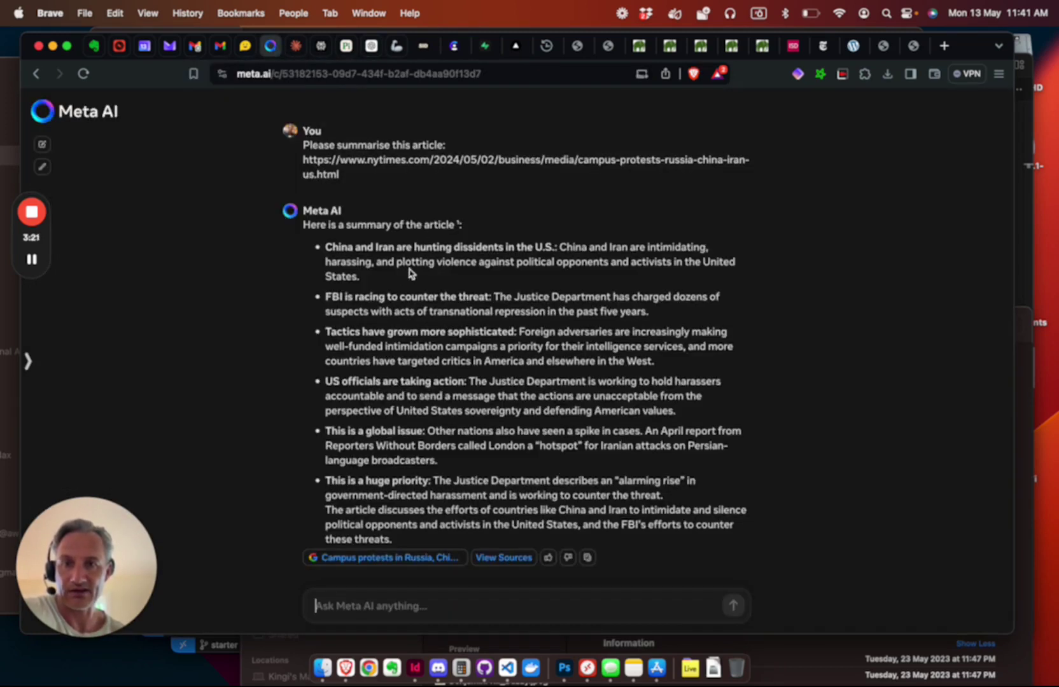
{"action": "left_click", "coordinate": [296, 48]}
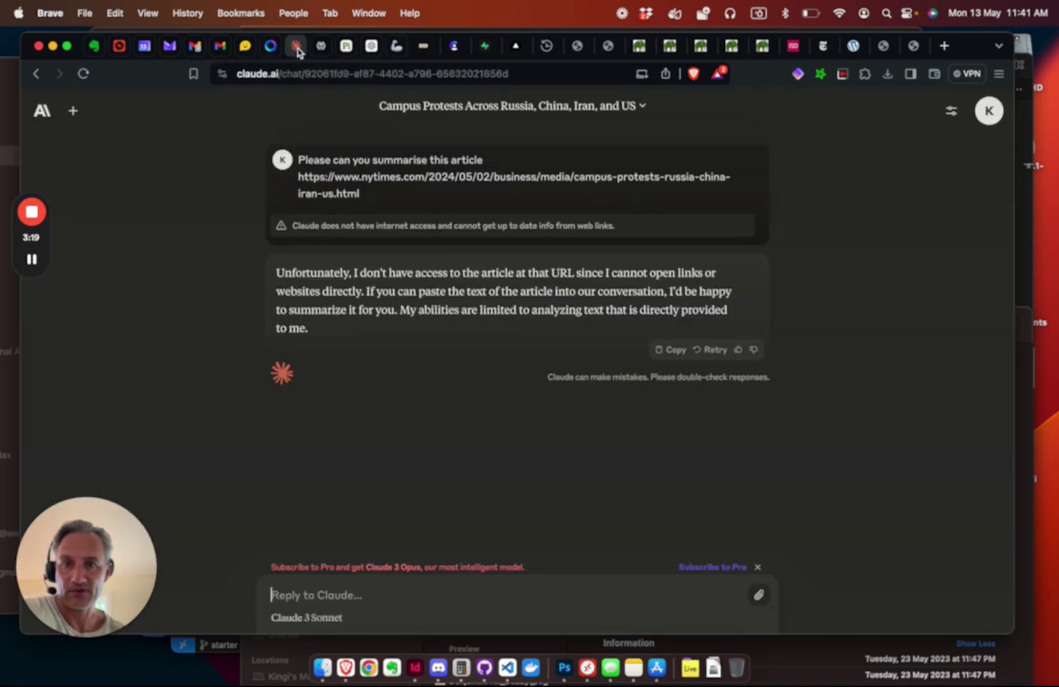
{"action": "left_click", "coordinate": [321, 47]}
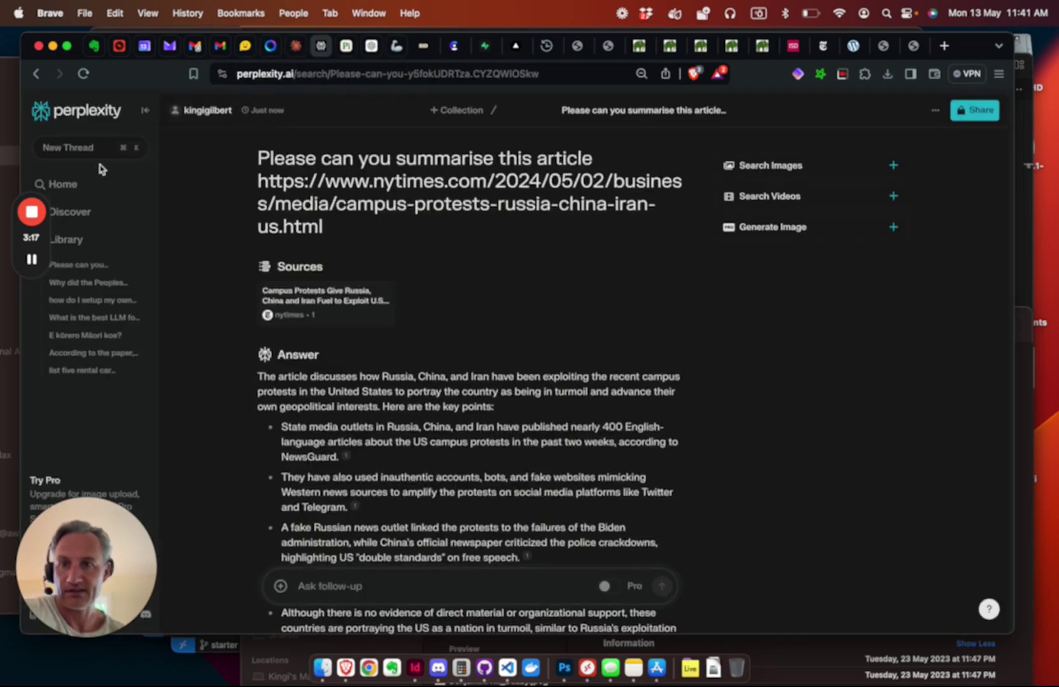
{"action": "scroll", "coordinate": [426, 398], "scroll_direction": "down", "scroll_amount": 3}
{"action": "scroll", "coordinate": [426, 396], "scroll_direction": "up", "scroll_amount": 3}
{"action": "left_click", "coordinate": [350, 52]}
{"action": "scroll", "coordinate": [610, 410], "scroll_direction": "down", "scroll_amount": 3}
{"action": "scroll", "coordinate": [610, 411], "scroll_direction": "down", "scroll_amount": 2}
{"action": "scroll", "coordinate": [609, 417], "scroll_direction": "up", "scroll_amount": 15}
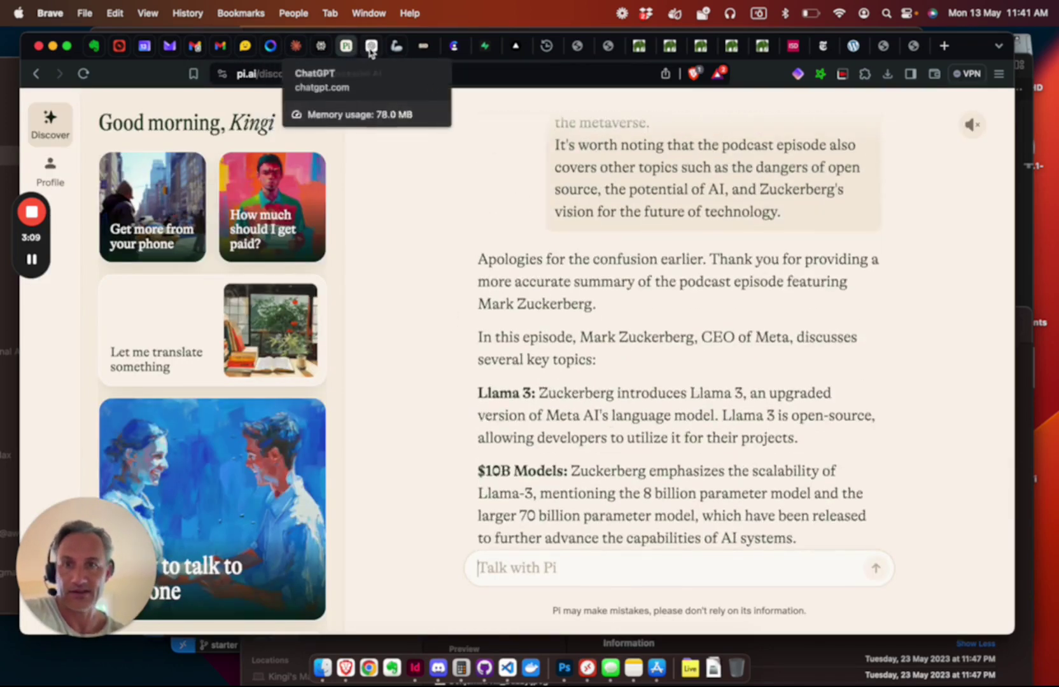
{"action": "left_click", "coordinate": [372, 46]}
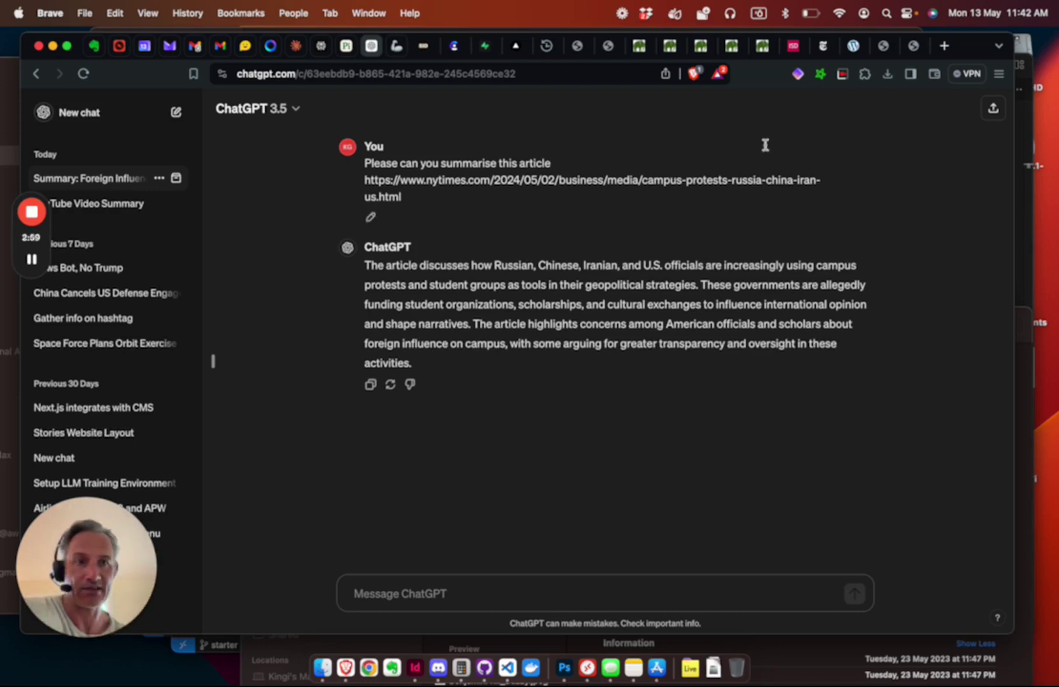
- Read the NYT article from the headline down to the Hong Kong paragraphs
{"action": "left_click", "coordinate": [824, 46]}
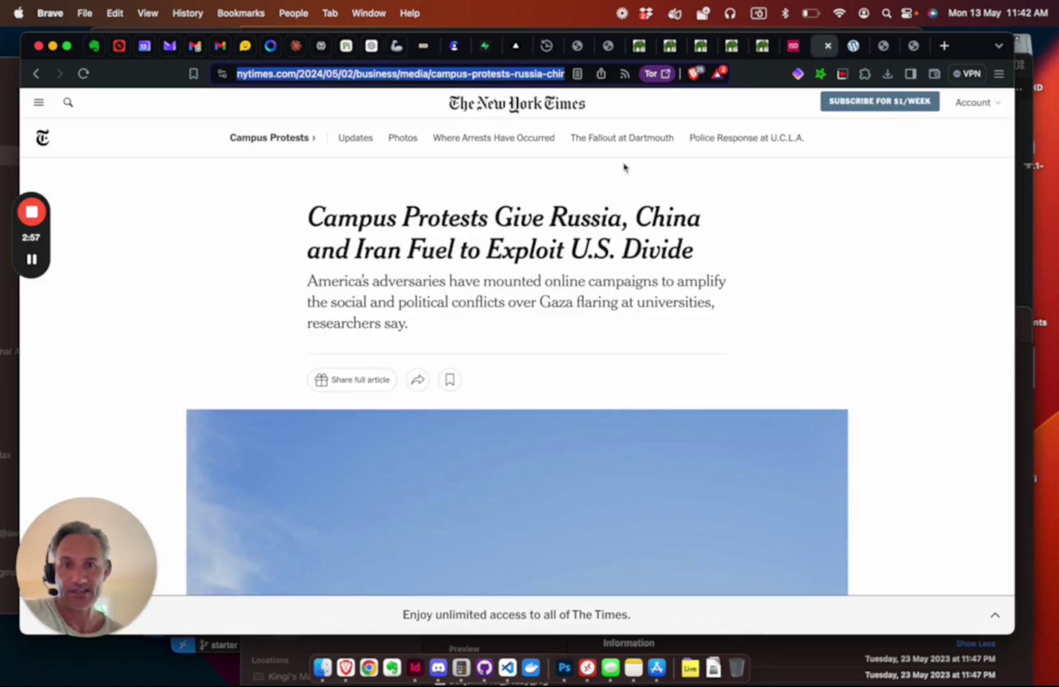
{"action": "scroll", "coordinate": [422, 335], "scroll_direction": "down", "scroll_amount": 15}
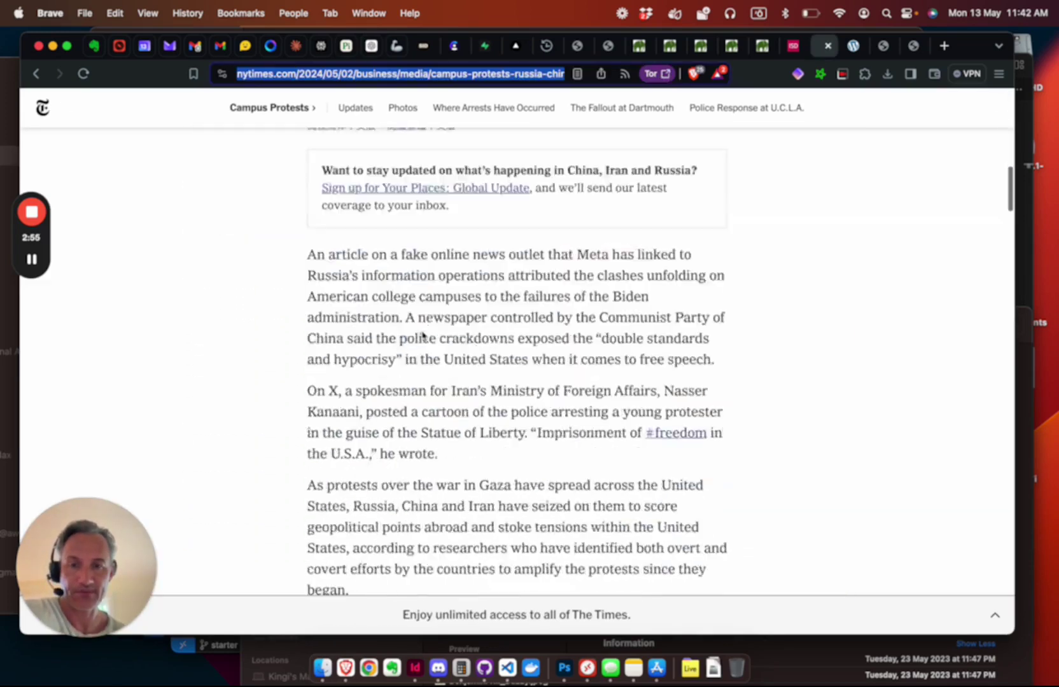
{"action": "scroll", "coordinate": [422, 331], "scroll_direction": "down", "scroll_amount": 10}
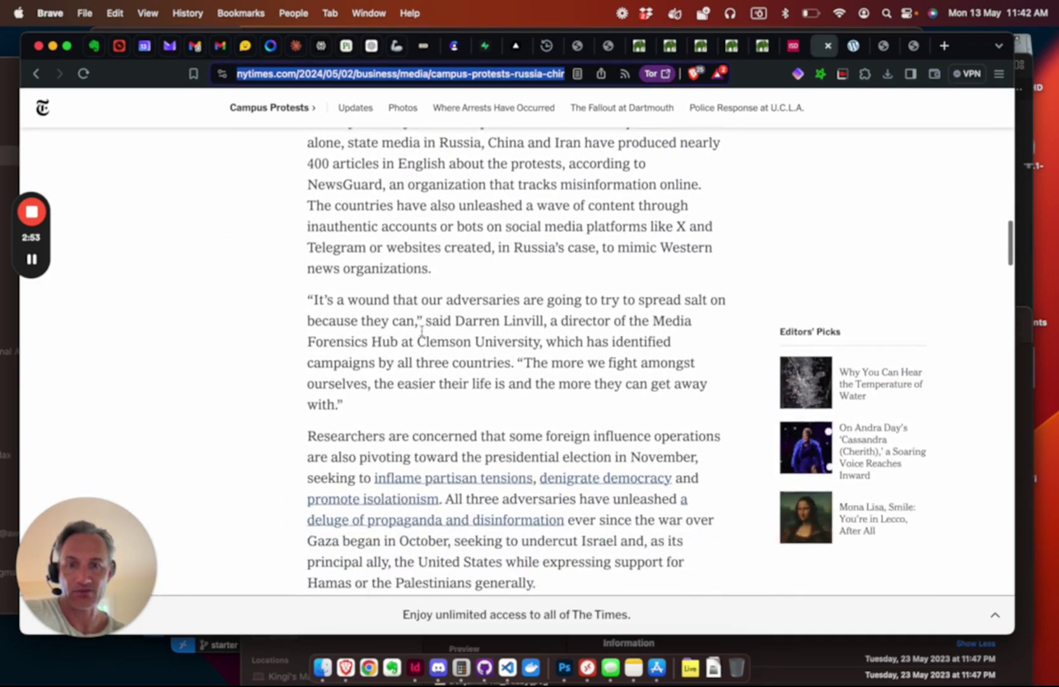
{"action": "scroll", "coordinate": [422, 335], "scroll_direction": "down", "scroll_amount": 1}
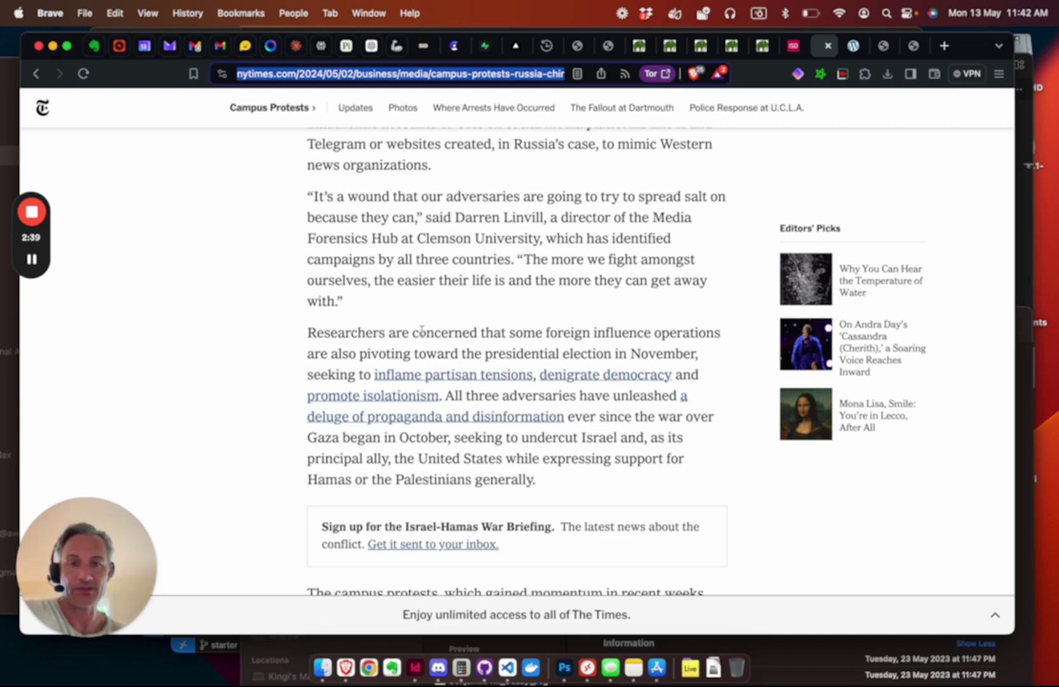
{"action": "scroll", "coordinate": [422, 331], "scroll_direction": "down", "scroll_amount": 1}
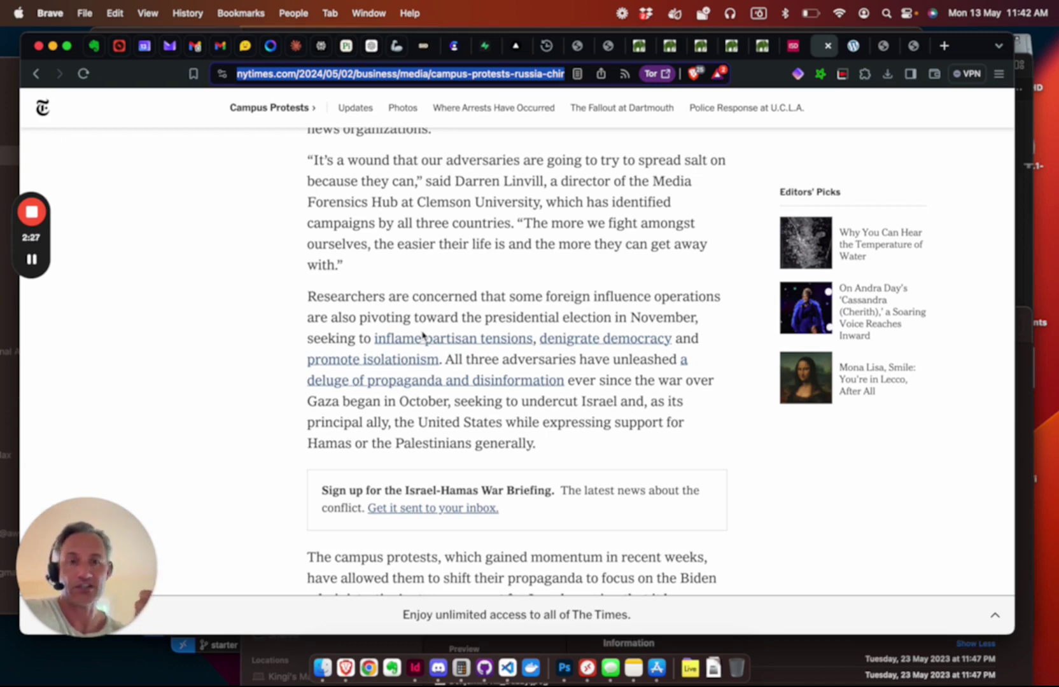
{"action": "scroll", "coordinate": [422, 335], "scroll_direction": "down", "scroll_amount": 15}
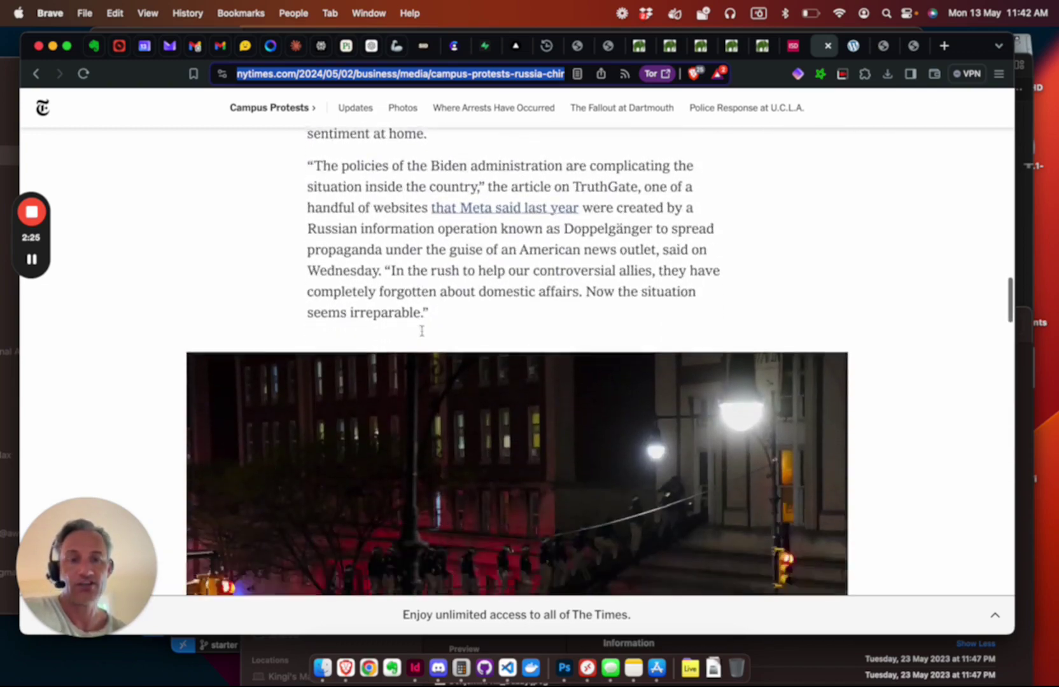
{"action": "scroll", "coordinate": [423, 335], "scroll_direction": "down", "scroll_amount": 20}
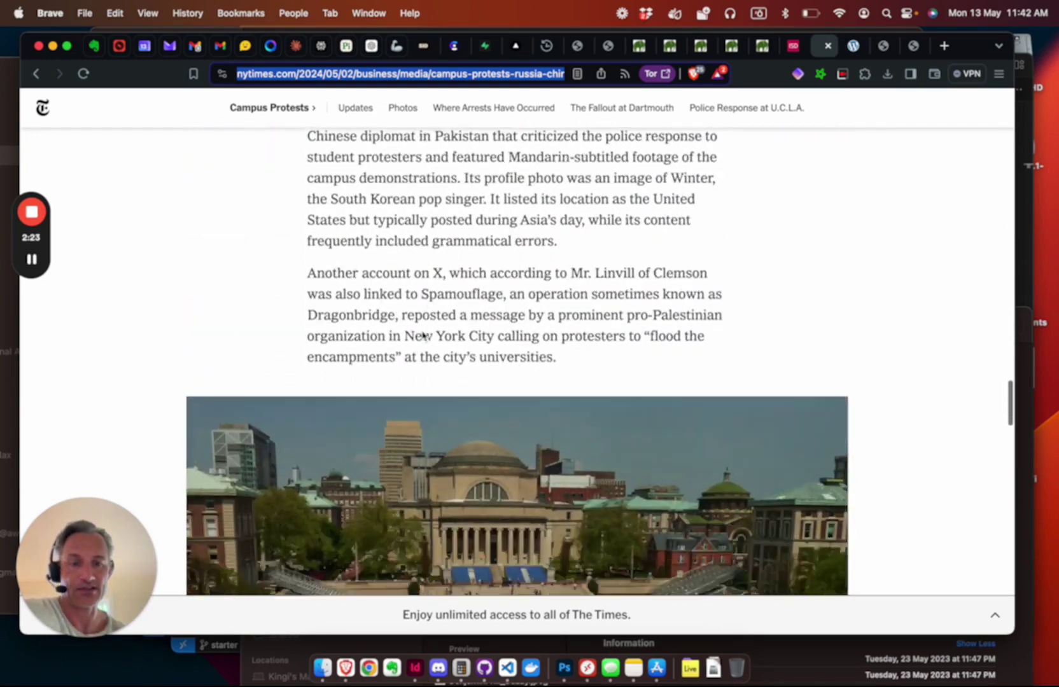
{"action": "scroll", "coordinate": [423, 336], "scroll_direction": "down", "scroll_amount": 5}
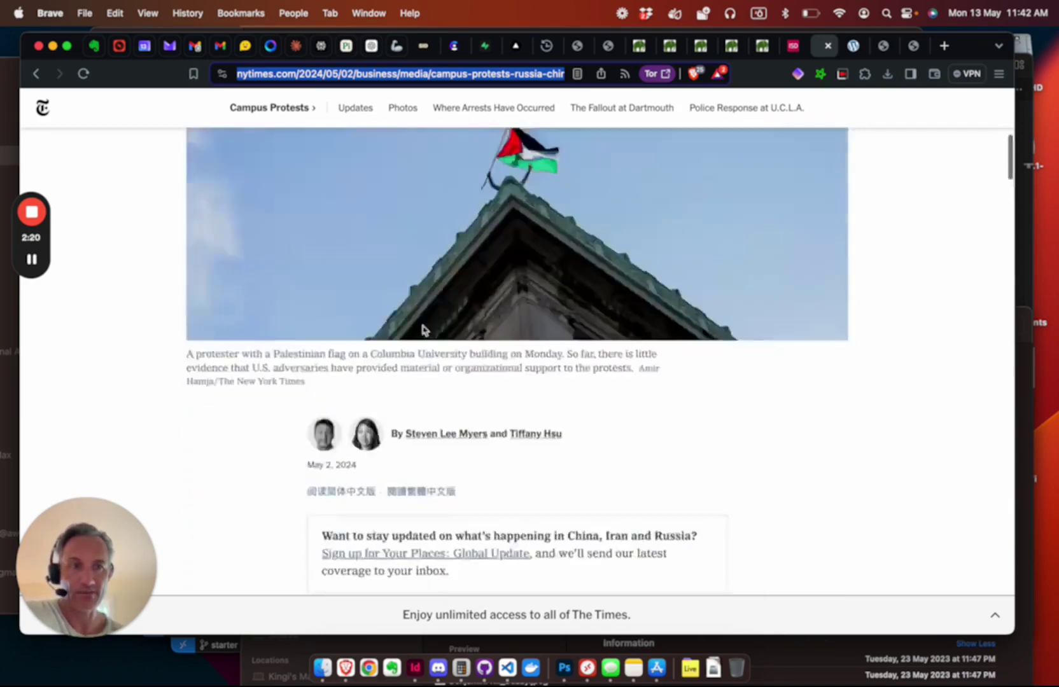
{"action": "scroll", "coordinate": [422, 330], "scroll_direction": "up", "scroll_amount": 8}
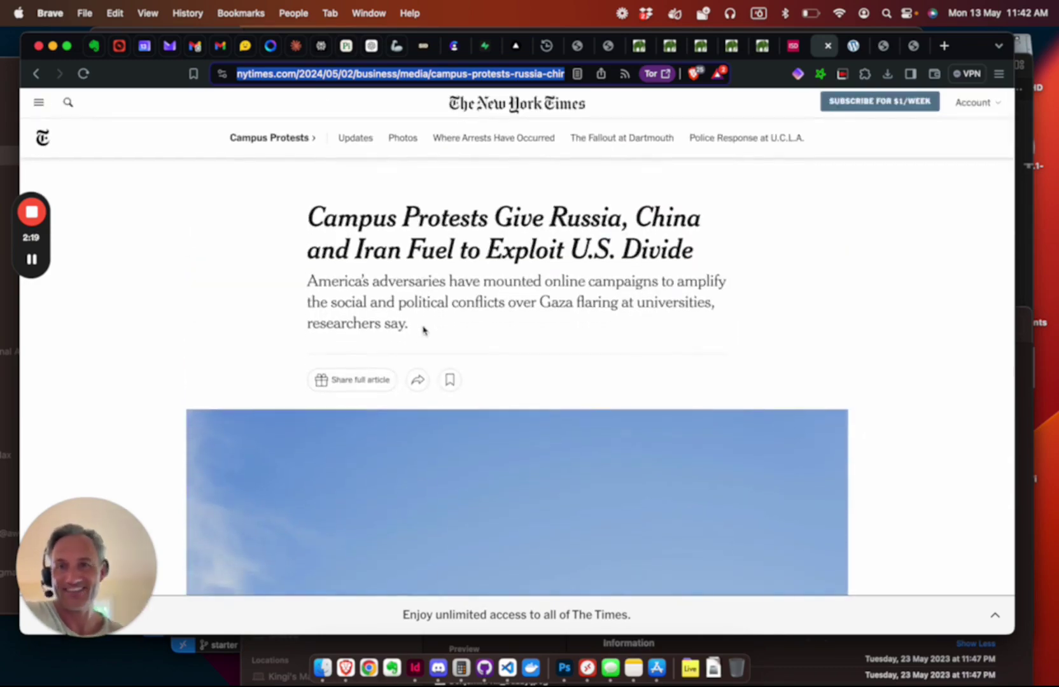
- Search the NYT article for 'hunting' from Meta AI's first point, finding 0 matches
{"action": "left_click", "coordinate": [270, 46]}
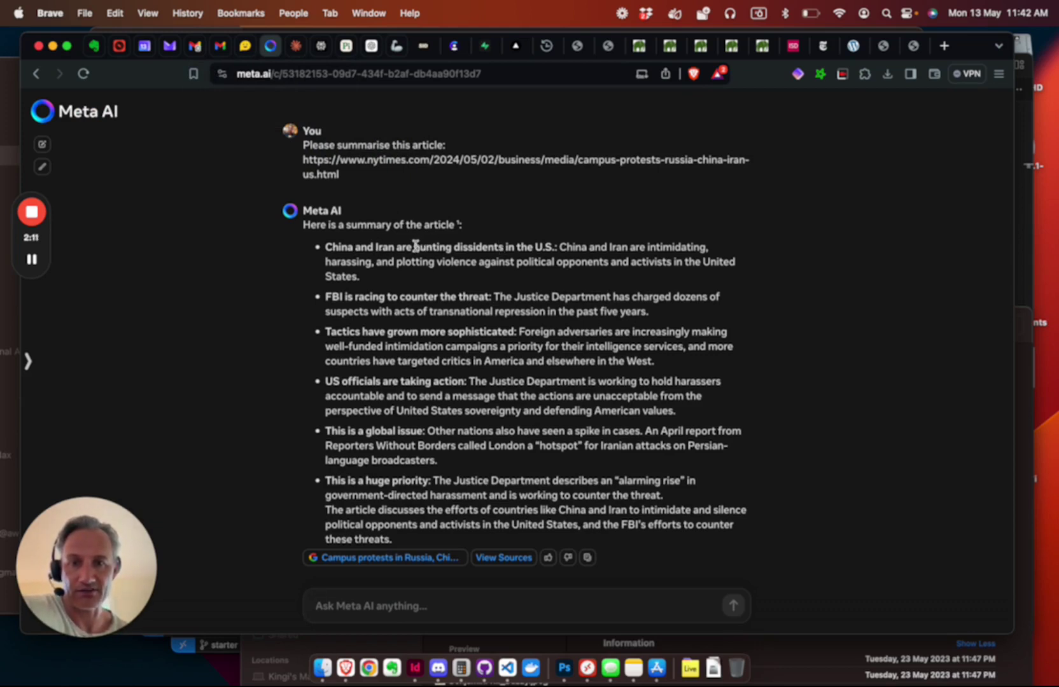
{"action": "left_click_drag", "start_coordinate": [414, 247], "coordinate": [453, 247]}
{"action": "key", "text": "super+c"}
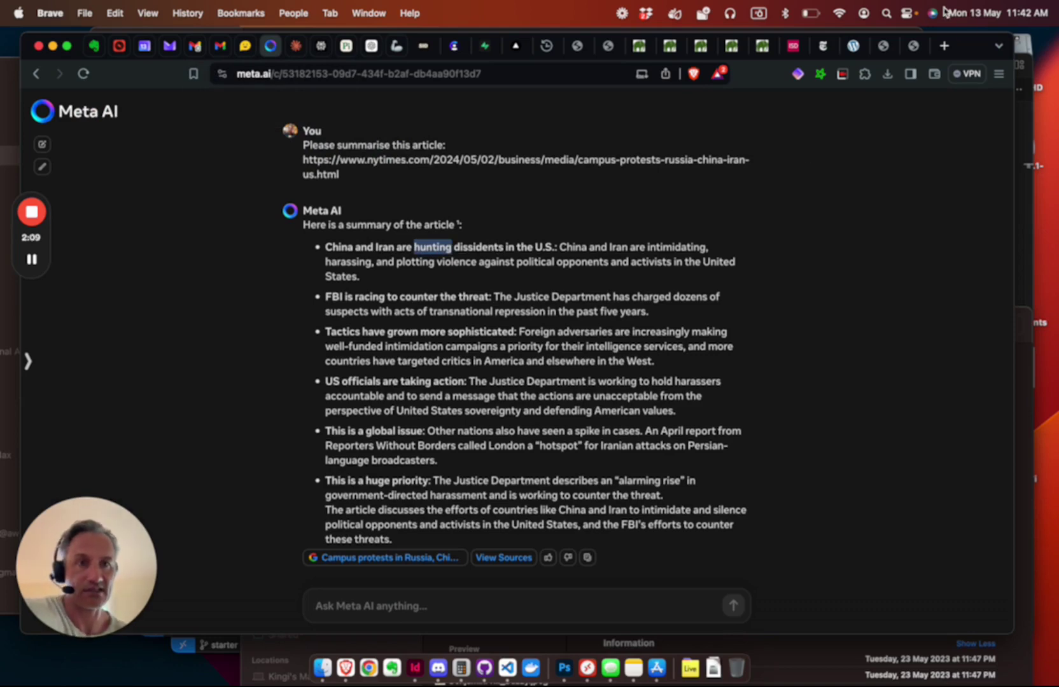
{"action": "left_click", "coordinate": [824, 50]}
{"action": "key", "text": "super+f"}
{"action": "key", "text": "super+v"}
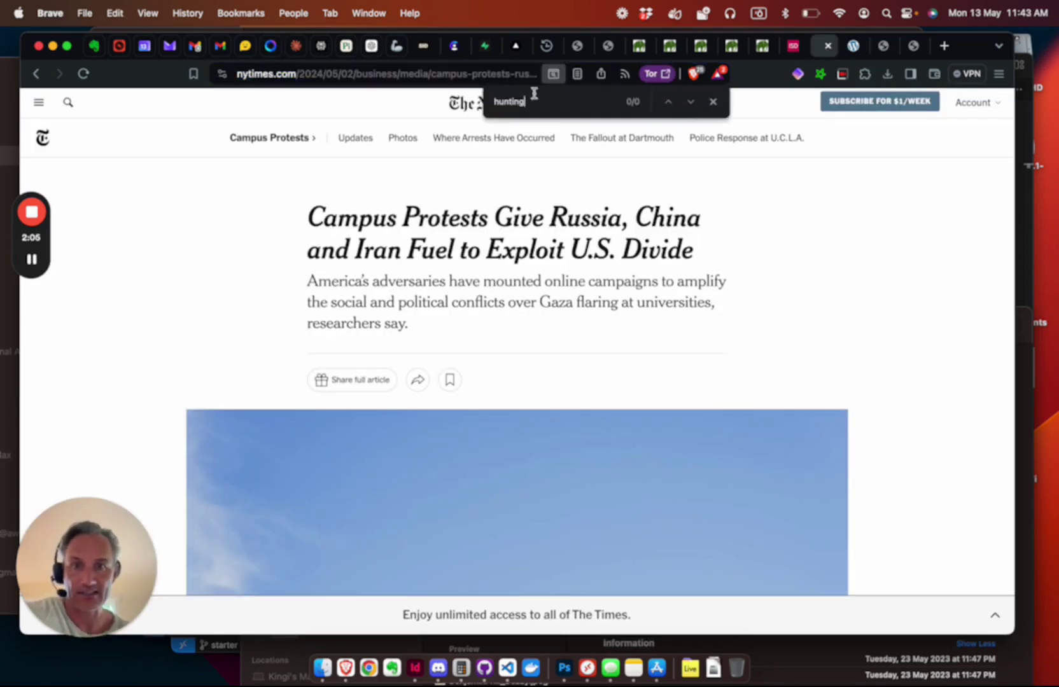
- Search the NYT article for 'fbi' from Meta AI's second point, also 0 matches
{"action": "left_click", "coordinate": [271, 46]}
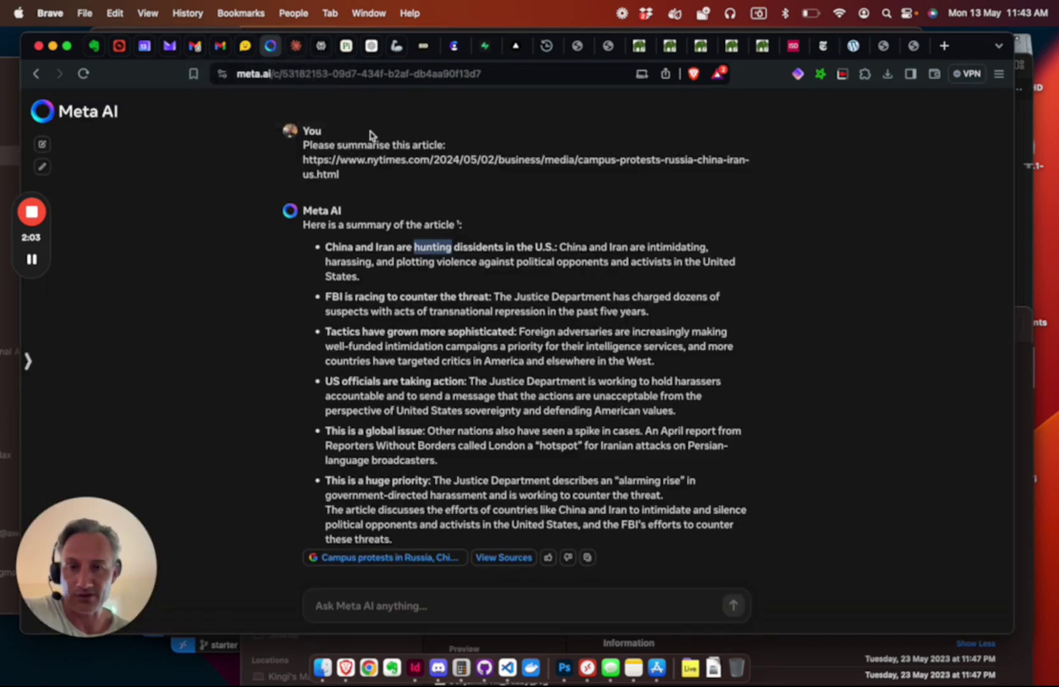
{"action": "left_click", "coordinate": [388, 260]}
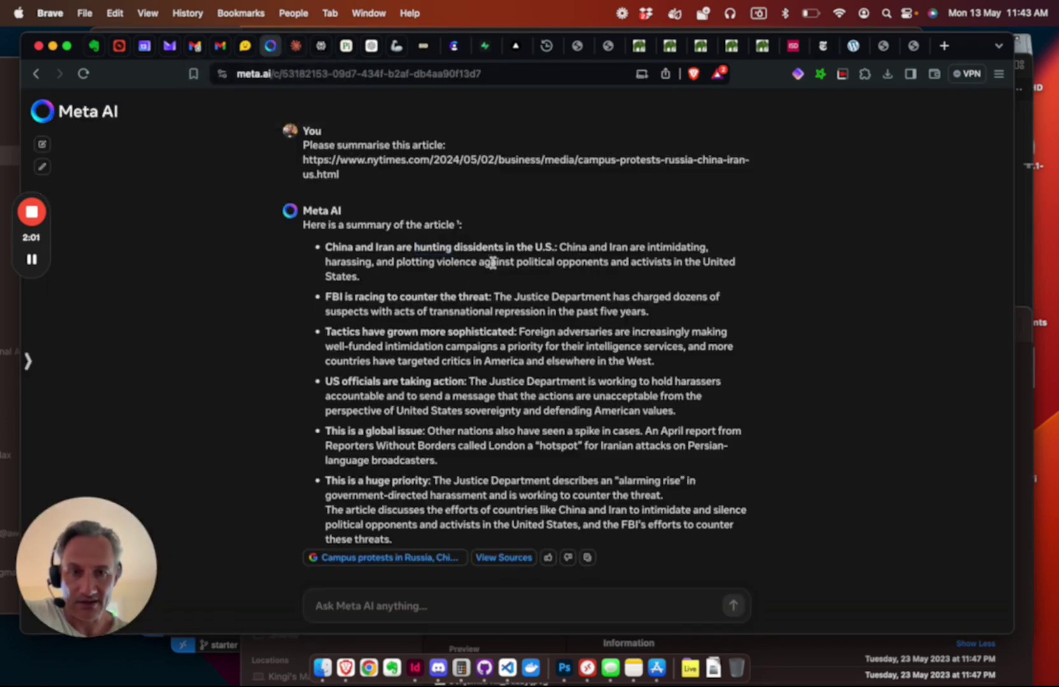
{"action": "double_click", "coordinate": [340, 297]}
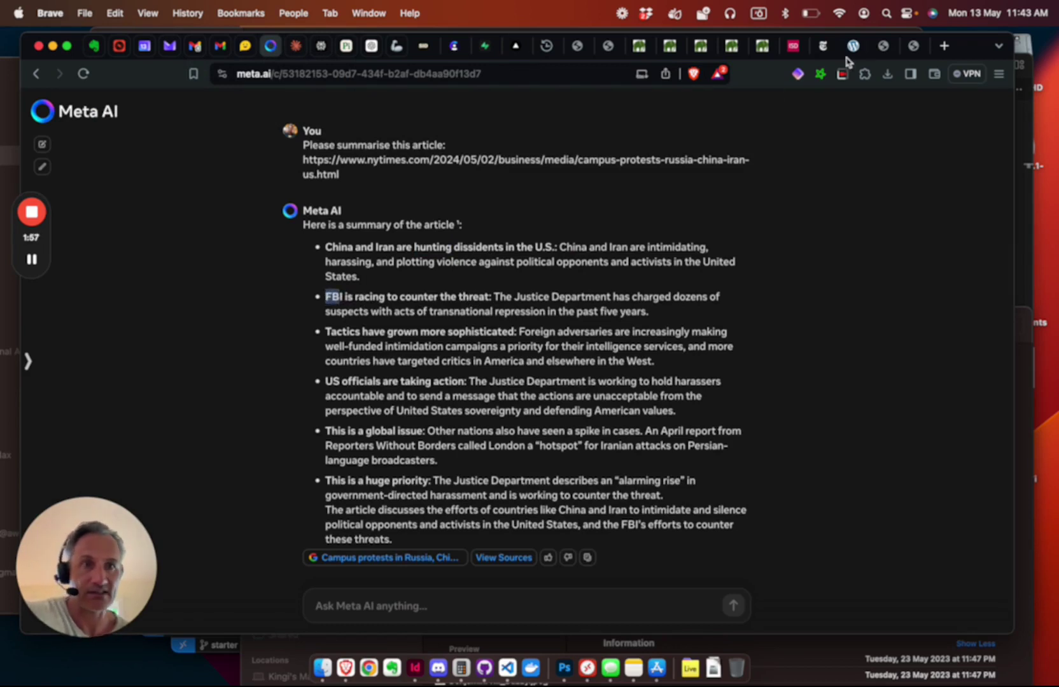
{"action": "left_click", "coordinate": [827, 48]}
{"action": "key", "text": "super+f"}
{"action": "type", "text": "fbi"}
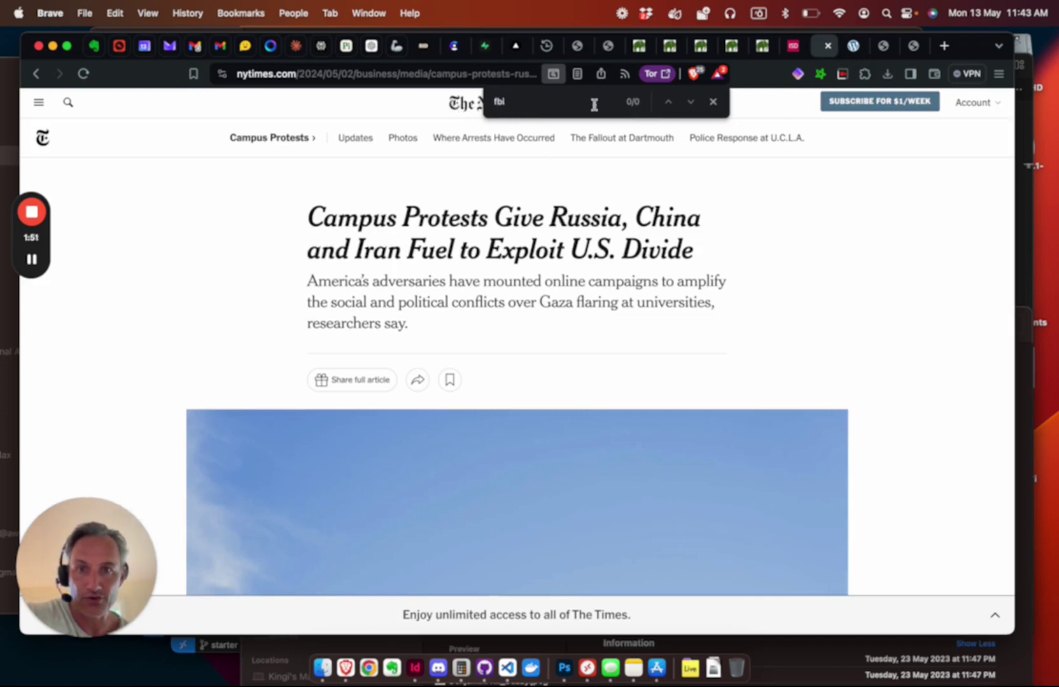
- Bring up Perplexity's summary and scroll through its key points
{"action": "left_click", "coordinate": [270, 49]}
{"action": "left_click", "coordinate": [296, 49]}
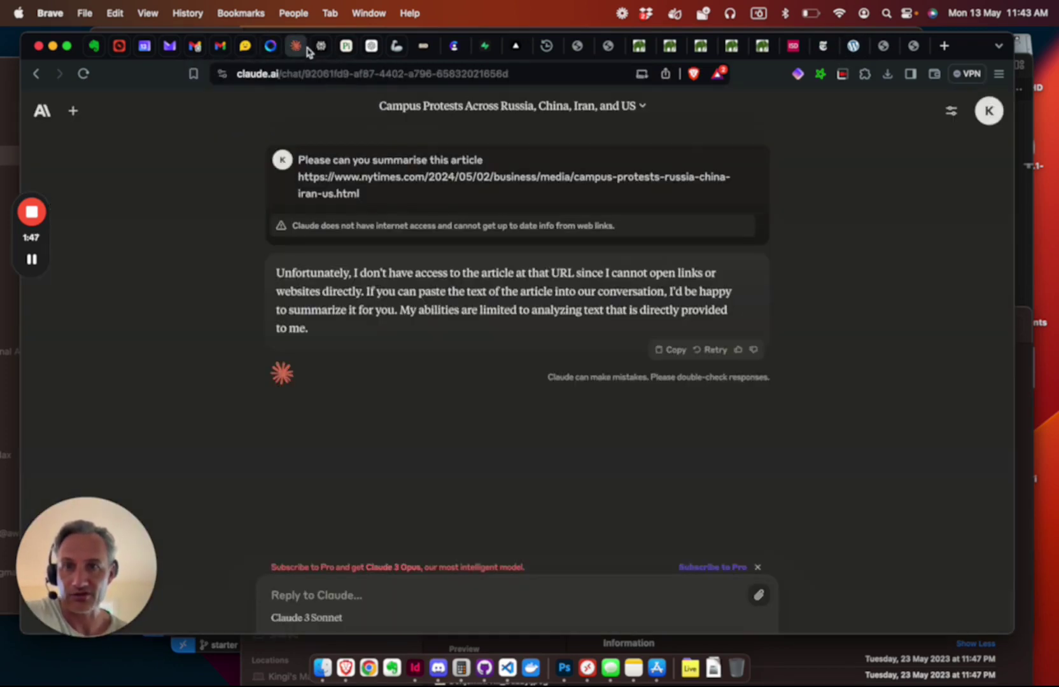
{"action": "left_click", "coordinate": [320, 48]}
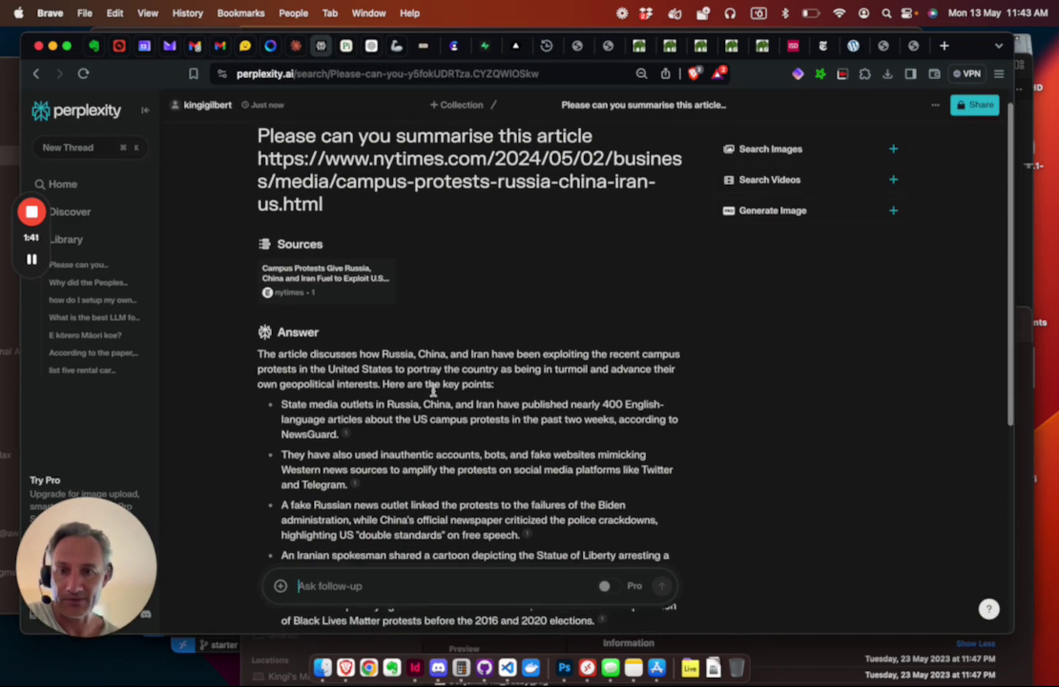
{"action": "scroll", "coordinate": [433, 390], "scroll_direction": "down", "scroll_amount": 3}
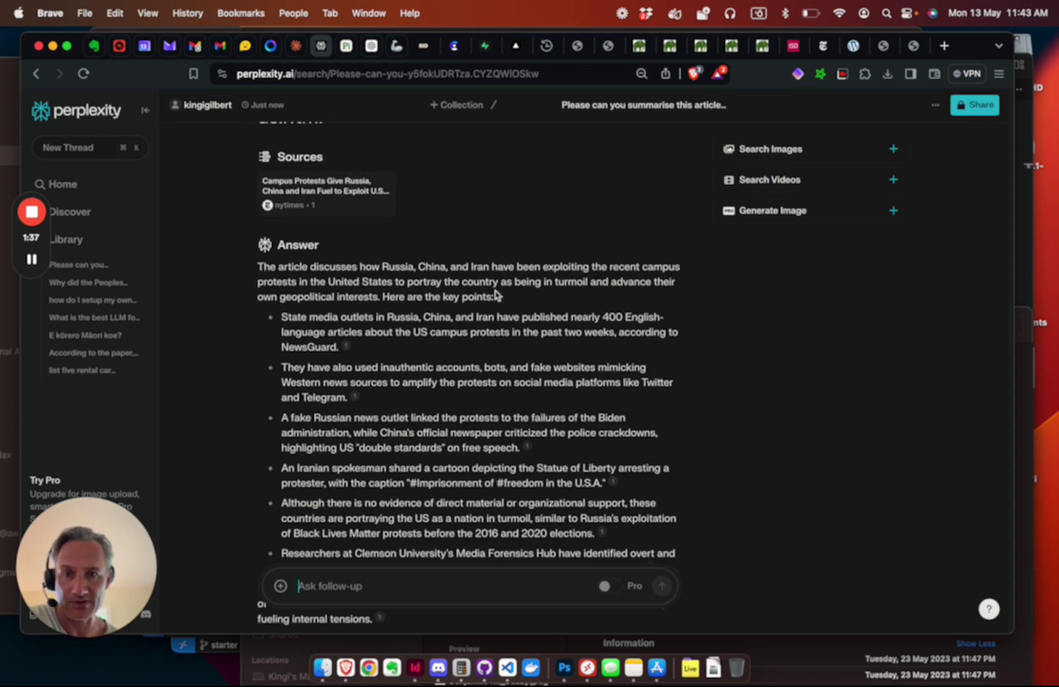
{"action": "scroll", "coordinate": [353, 308], "scroll_direction": "down", "scroll_amount": 1}
{"action": "scroll", "coordinate": [352, 310], "scroll_direction": "down", "scroll_amount": 1}
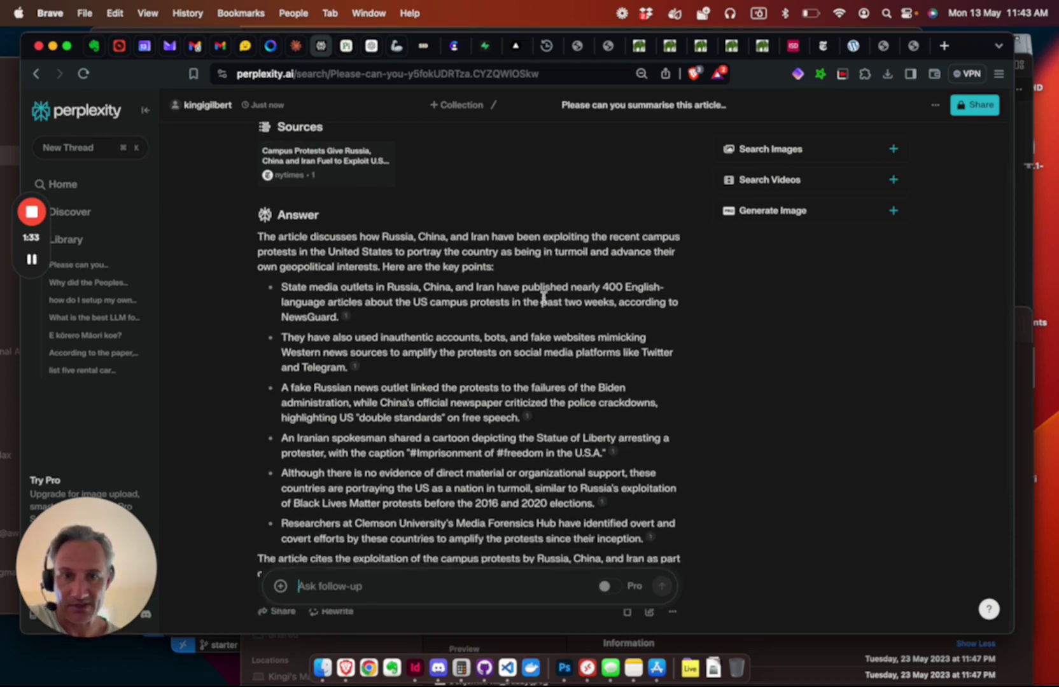
{"action": "scroll", "coordinate": [542, 297], "scroll_direction": "down", "scroll_amount": 1}
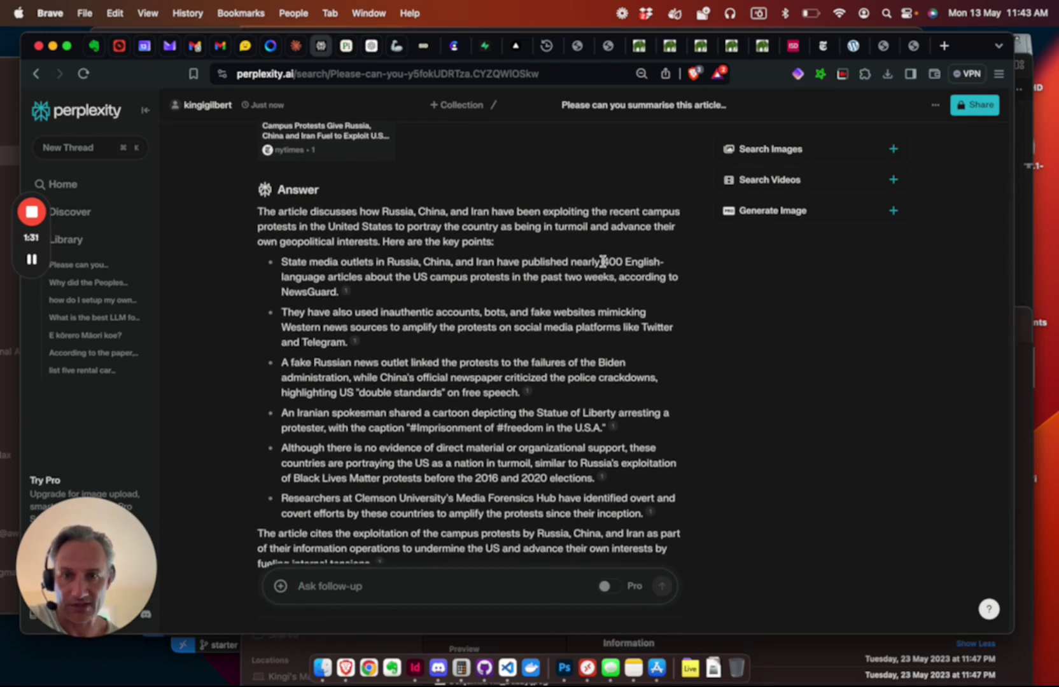
- Search the NYT article for the figure '400' from Perplexity's first point
{"action": "mouse_move", "coordinate": [603, 261]}
{"action": "left_mouse_down"}
{"action": "mouse_move", "coordinate": [633, 261]}
{"action": "mouse_move", "coordinate": [622, 261]}
{"action": "left_mouse_up"}
{"action": "key", "text": "super+c"}
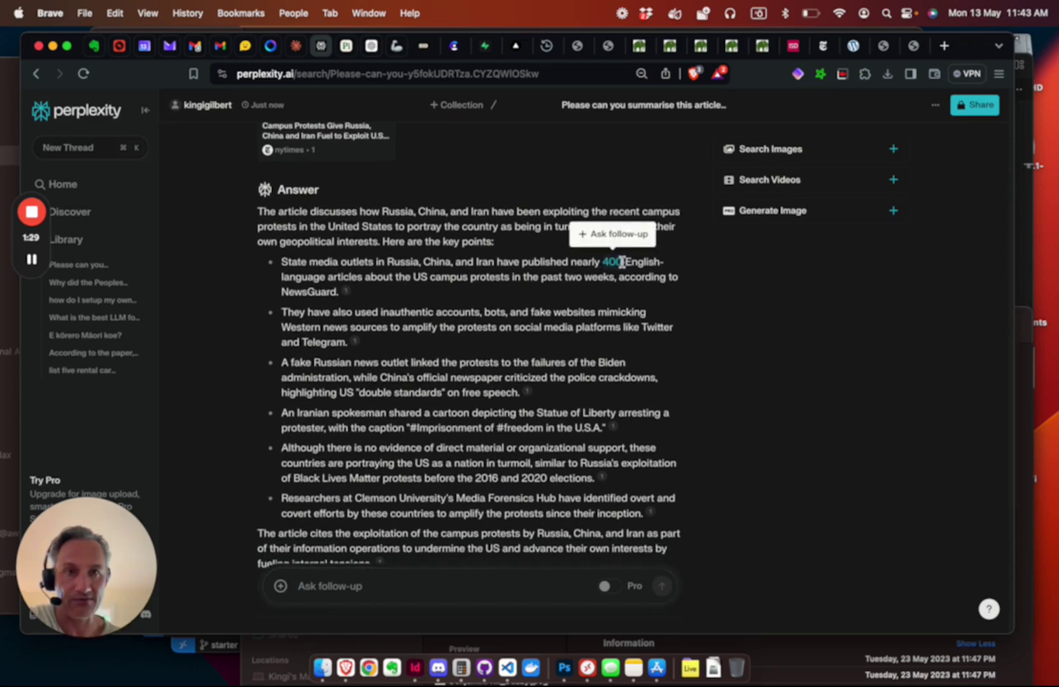
{"action": "left_click", "coordinate": [826, 46]}
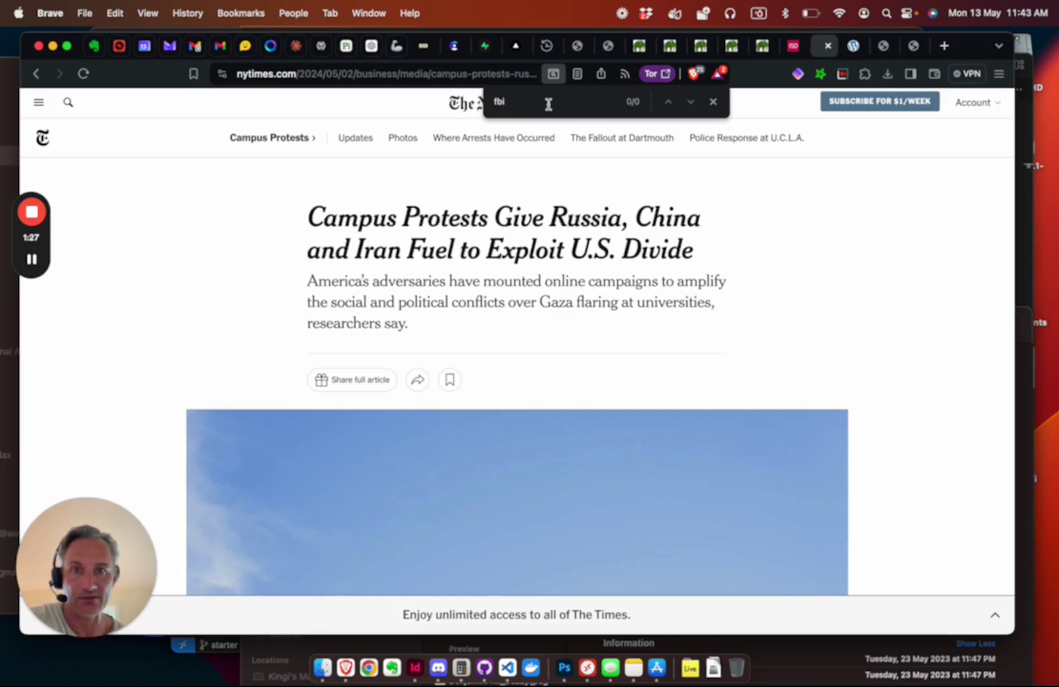
{"action": "left_click_drag", "start_coordinate": [548, 105], "coordinate": [462, 106]}
{"action": "key", "text": "super+v"}
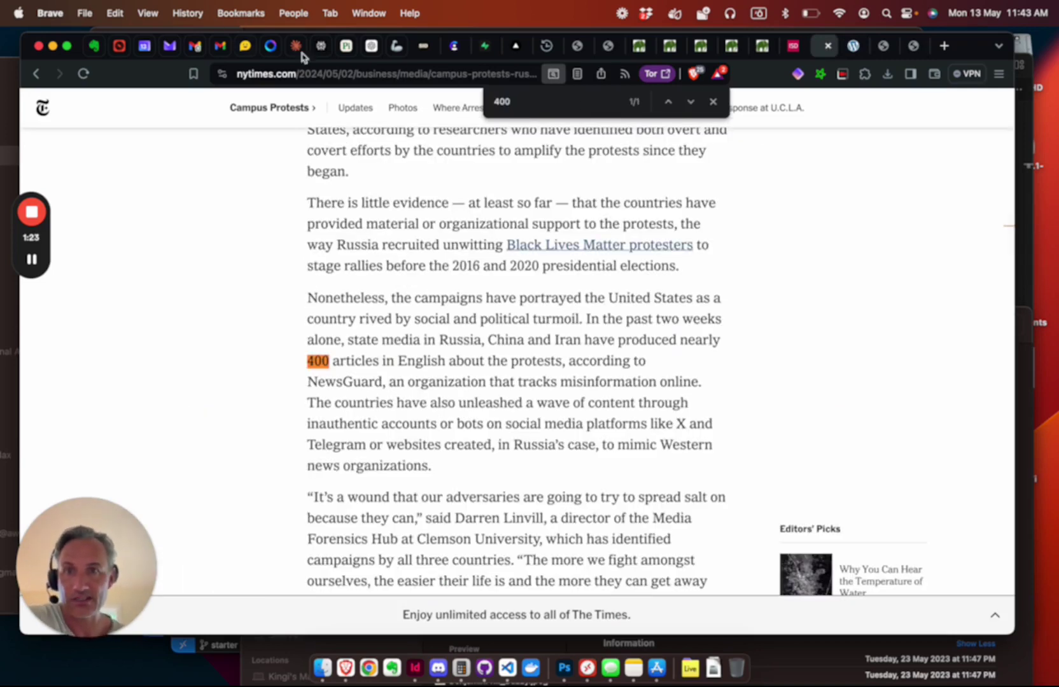
- Select 'Telegram' in Perplexity's second point and scroll back to the answer's top
{"action": "left_click", "coordinate": [314, 49]}
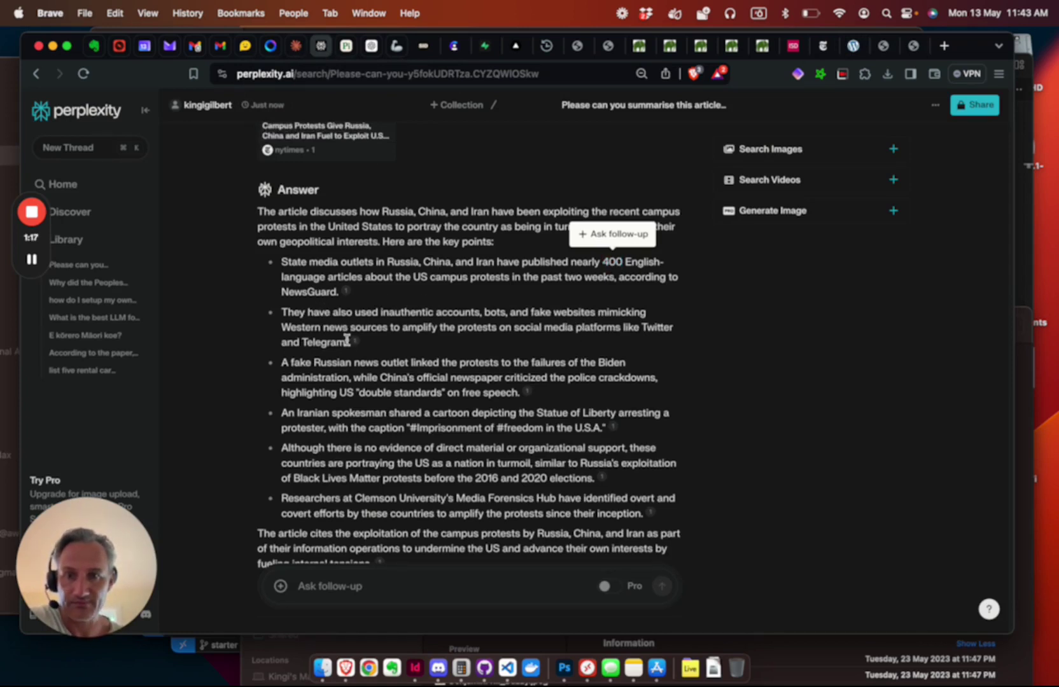
{"action": "left_click_drag", "start_coordinate": [349, 341], "coordinate": [305, 340]}
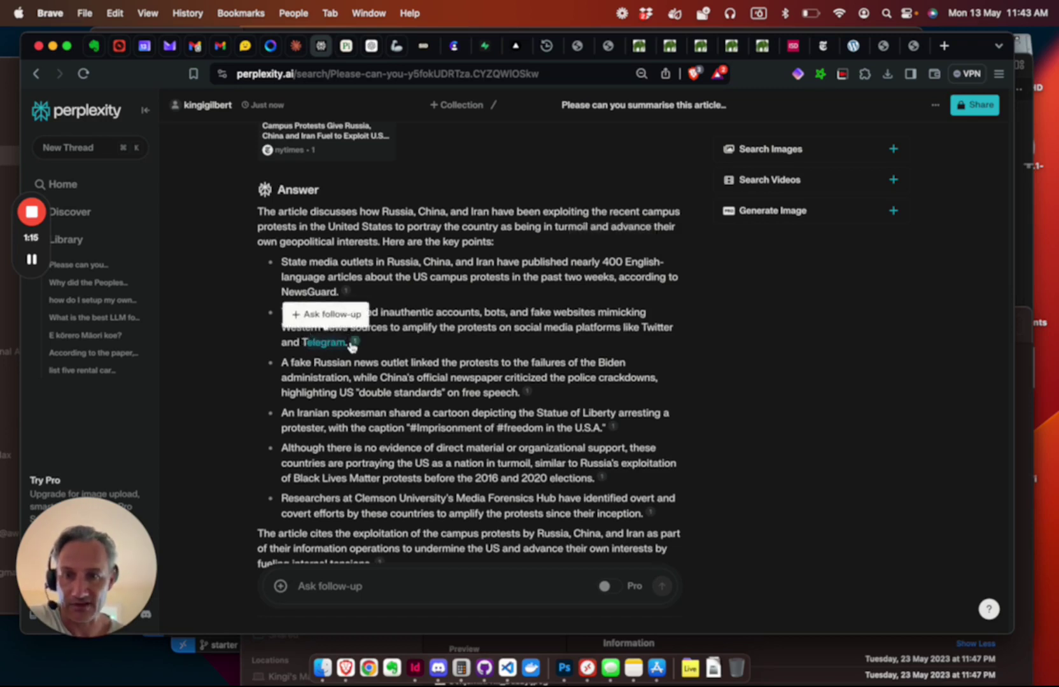
{"action": "mouse_move", "coordinate": [354, 344]}
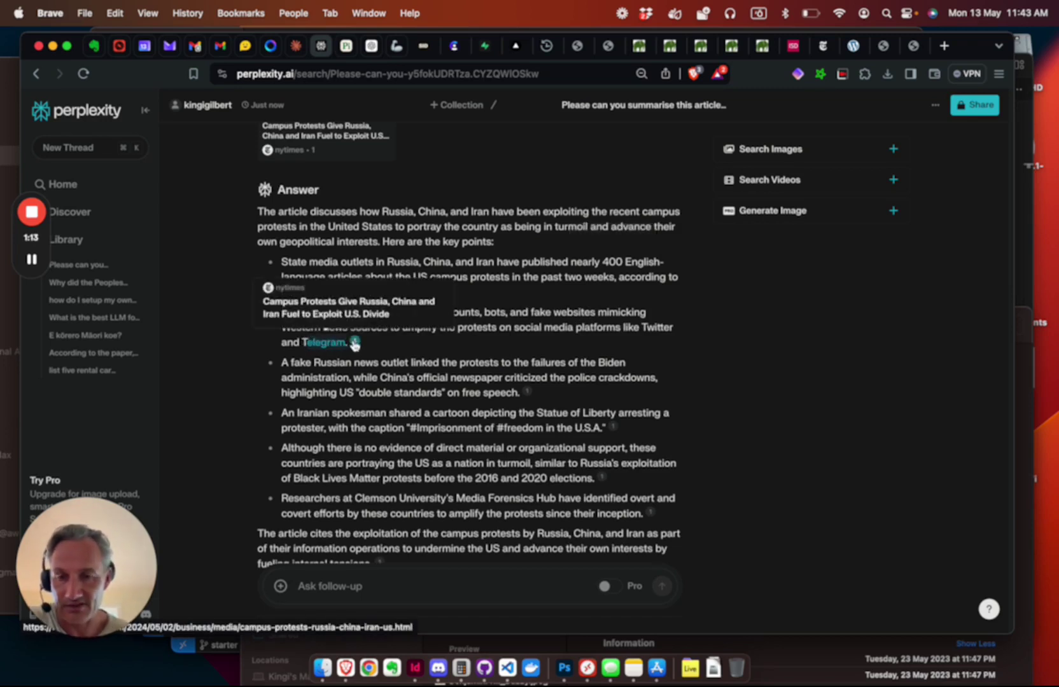
{"action": "scroll", "coordinate": [420, 380], "scroll_direction": "down", "scroll_amount": 3}
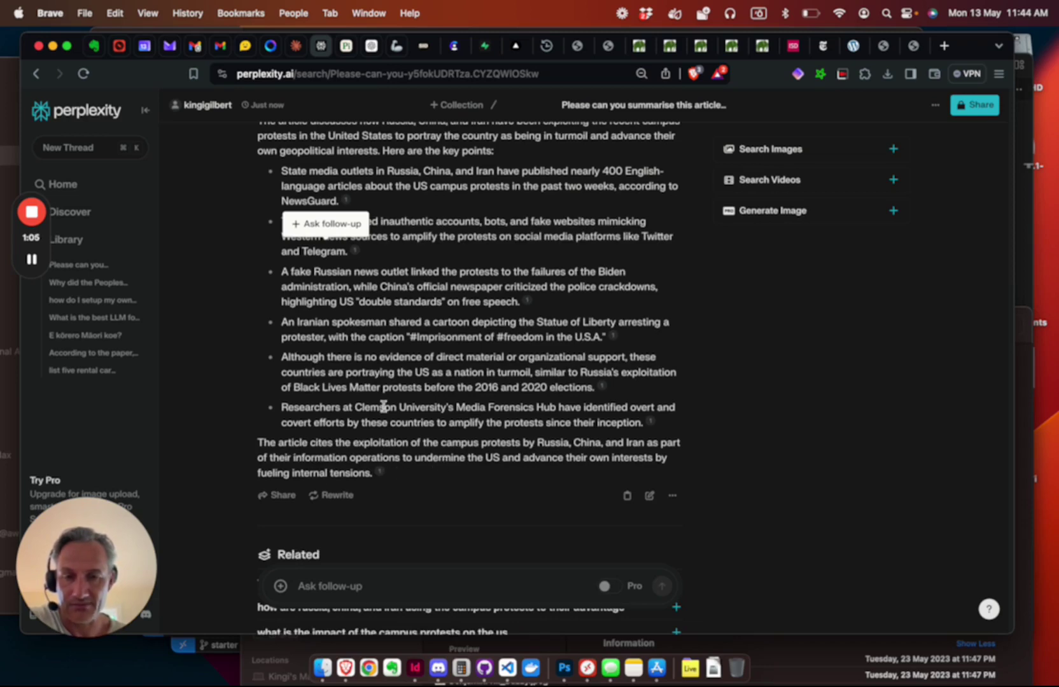
{"action": "scroll", "coordinate": [382, 407], "scroll_direction": "up", "scroll_amount": 5}
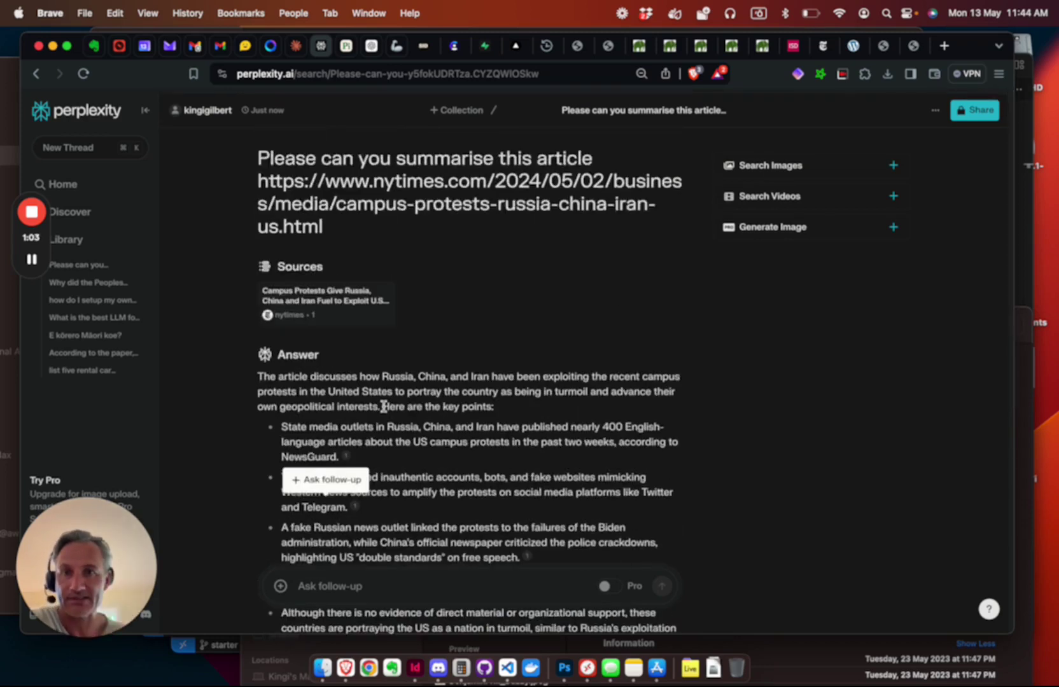
- Scroll through Pi's summary of the campus protests article
{"action": "left_click", "coordinate": [346, 45]}
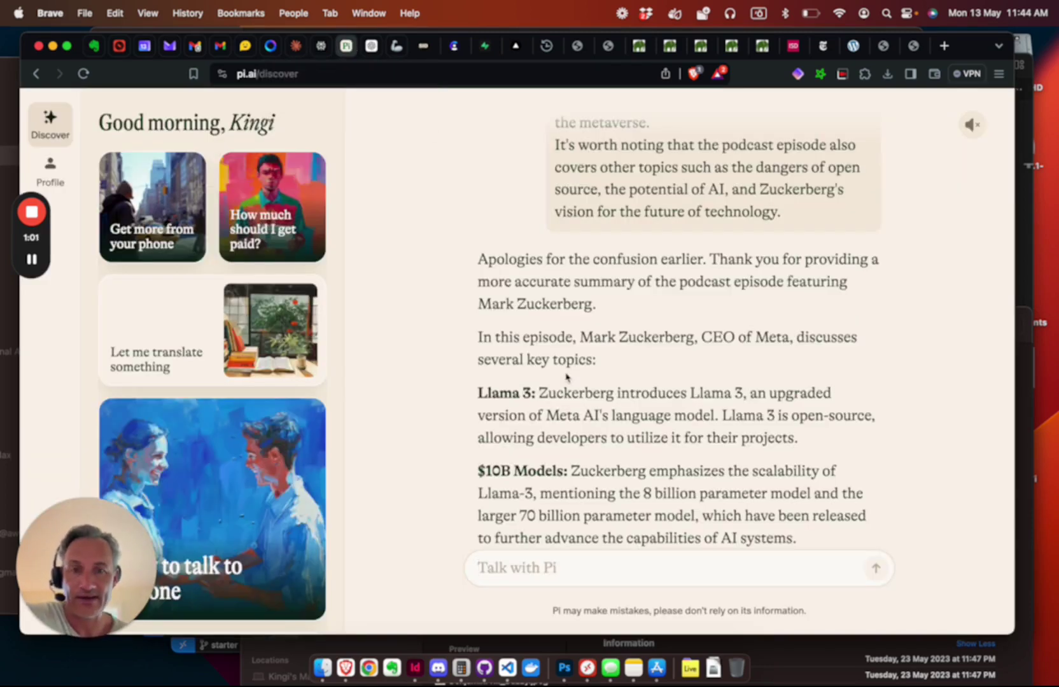
{"action": "scroll", "coordinate": [548, 369], "scroll_direction": "up", "scroll_amount": 10}
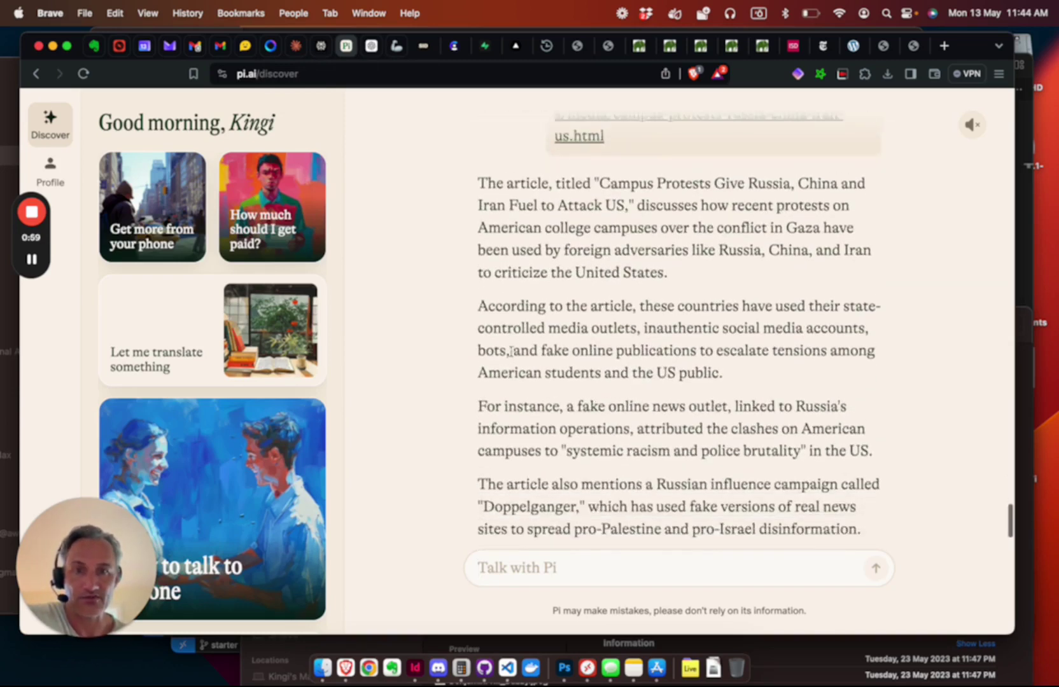
{"action": "scroll", "coordinate": [511, 352], "scroll_direction": "up", "scroll_amount": 5}
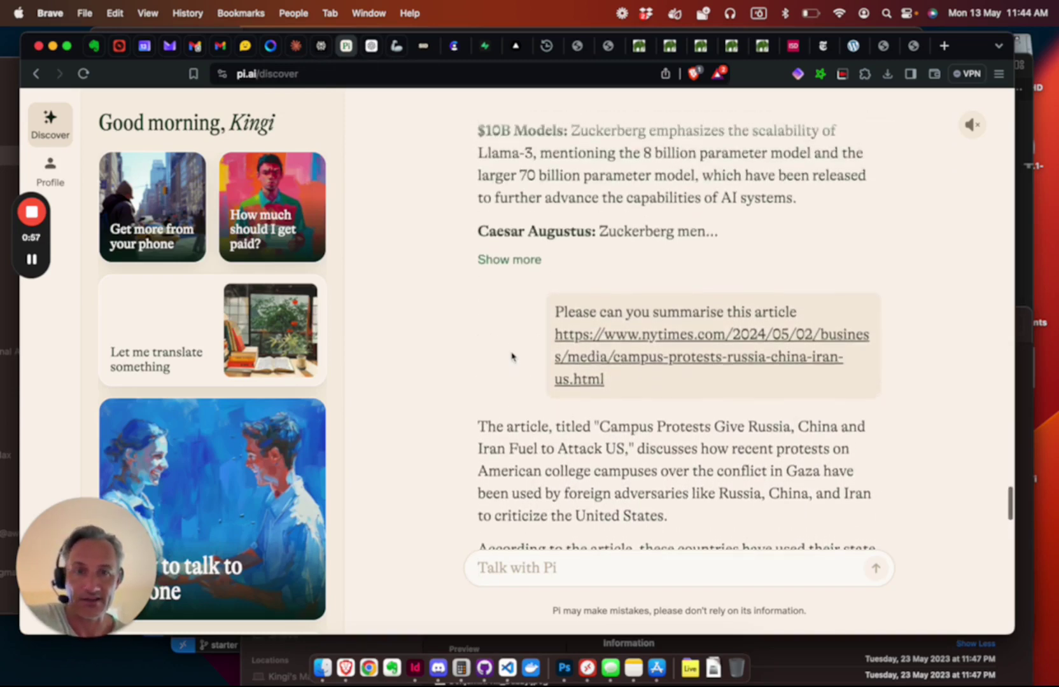
{"action": "scroll", "coordinate": [511, 357], "scroll_direction": "down", "scroll_amount": 5}
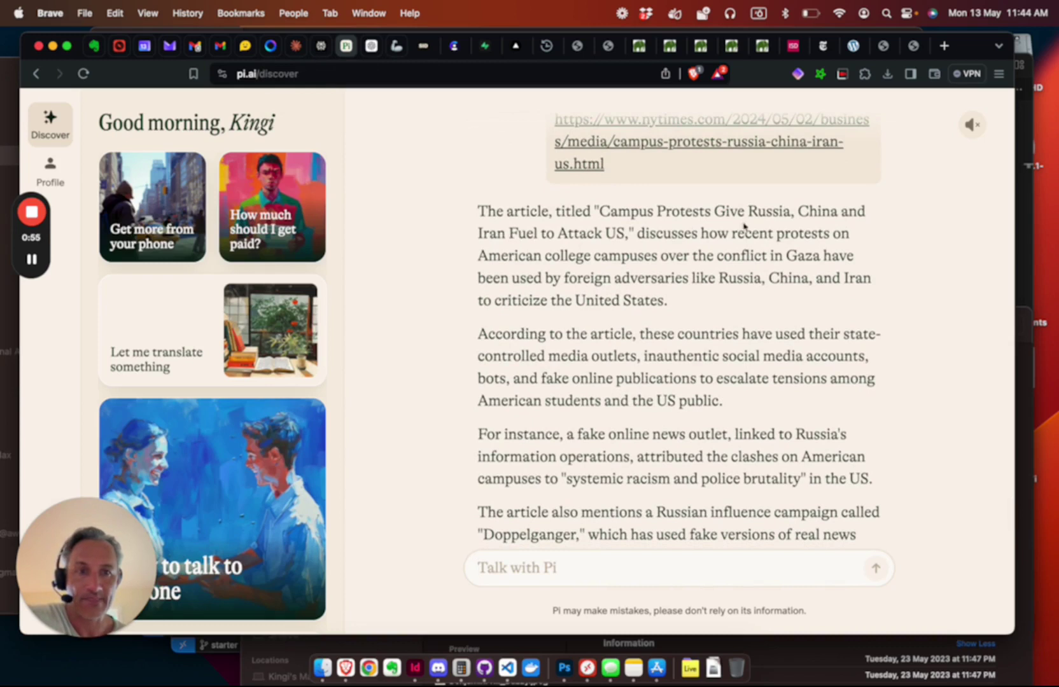
{"action": "scroll", "coordinate": [526, 278], "scroll_direction": "down", "scroll_amount": 2}
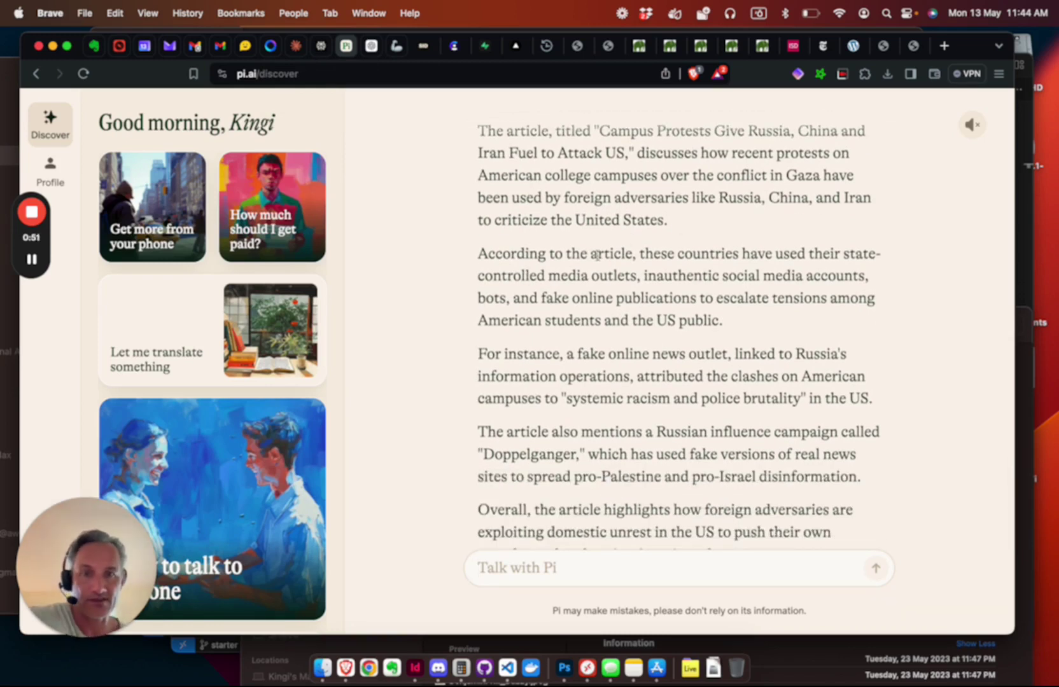
{"action": "scroll", "coordinate": [585, 255], "scroll_direction": "down", "scroll_amount": 1}
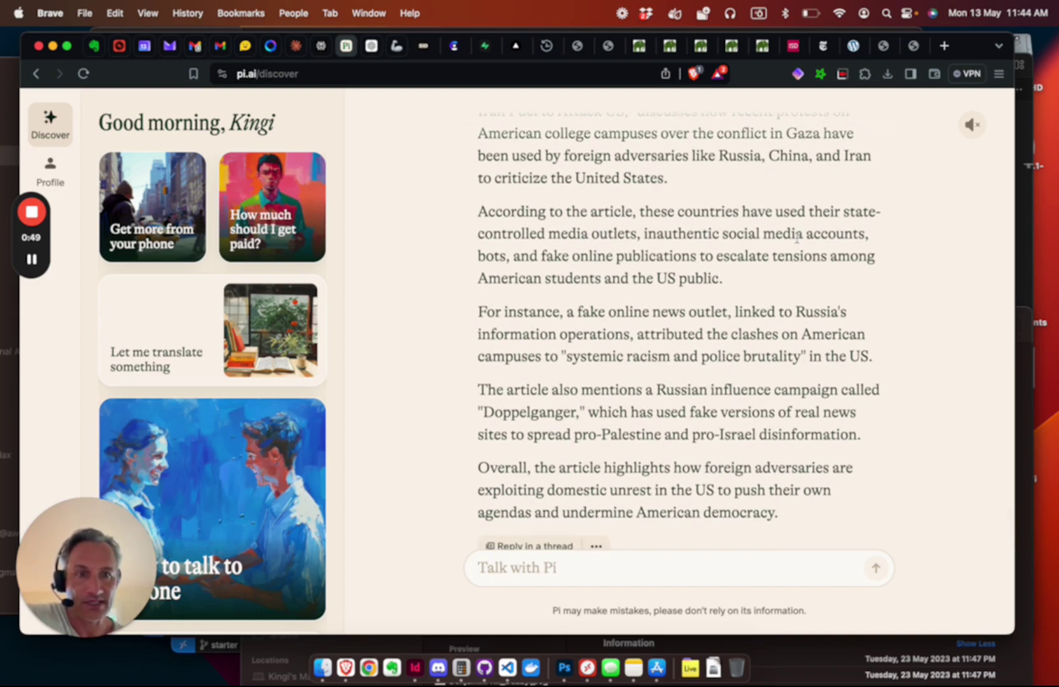
{"action": "scroll", "coordinate": [541, 287], "scroll_direction": "down", "scroll_amount": 1}
{"action": "scroll", "coordinate": [598, 315], "scroll_direction": "down", "scroll_amount": 1}
{"action": "scroll", "coordinate": [577, 347], "scroll_direction": "up", "scroll_amount": 1}
{"action": "scroll", "coordinate": [578, 363], "scroll_direction": "down", "scroll_amount": 1}
- Search the NYT article for 'Doppelganger' from Pi's summary, then move on to ChatGPT
{"action": "left_click_drag", "start_coordinate": [576, 381], "coordinate": [482, 382]}
{"action": "key", "text": "super+c"}
{"action": "left_click", "coordinate": [827, 46]}
{"action": "key", "text": "super+v"}
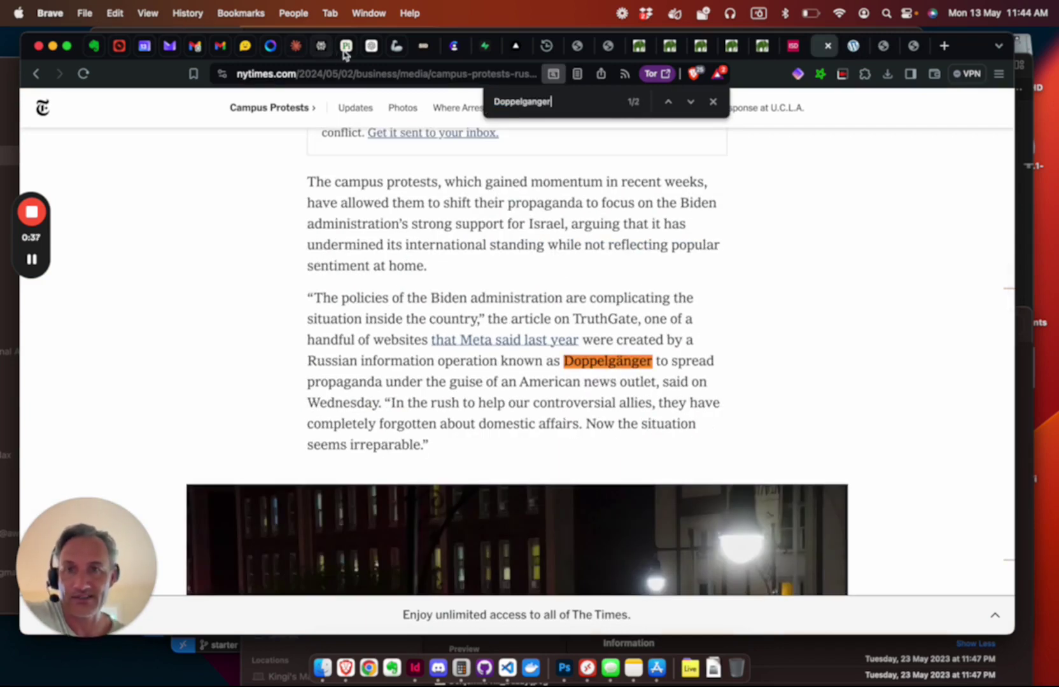
{"action": "left_click", "coordinate": [346, 45]}
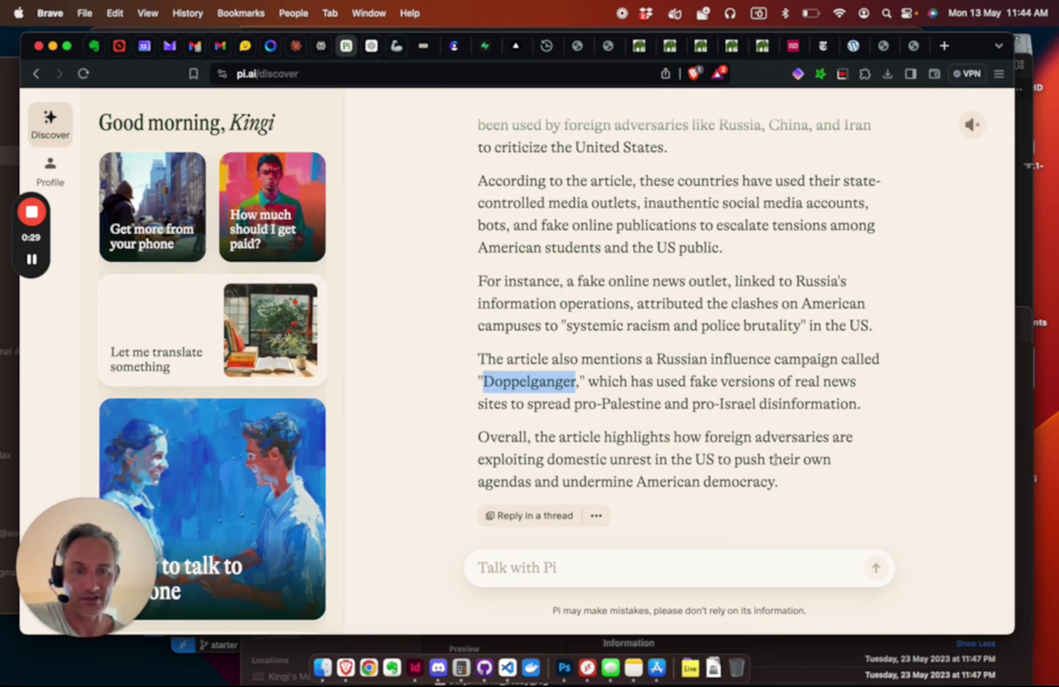
{"action": "scroll", "coordinate": [497, 136], "scroll_direction": "up", "scroll_amount": 1}
{"action": "left_click", "coordinate": [371, 46]}
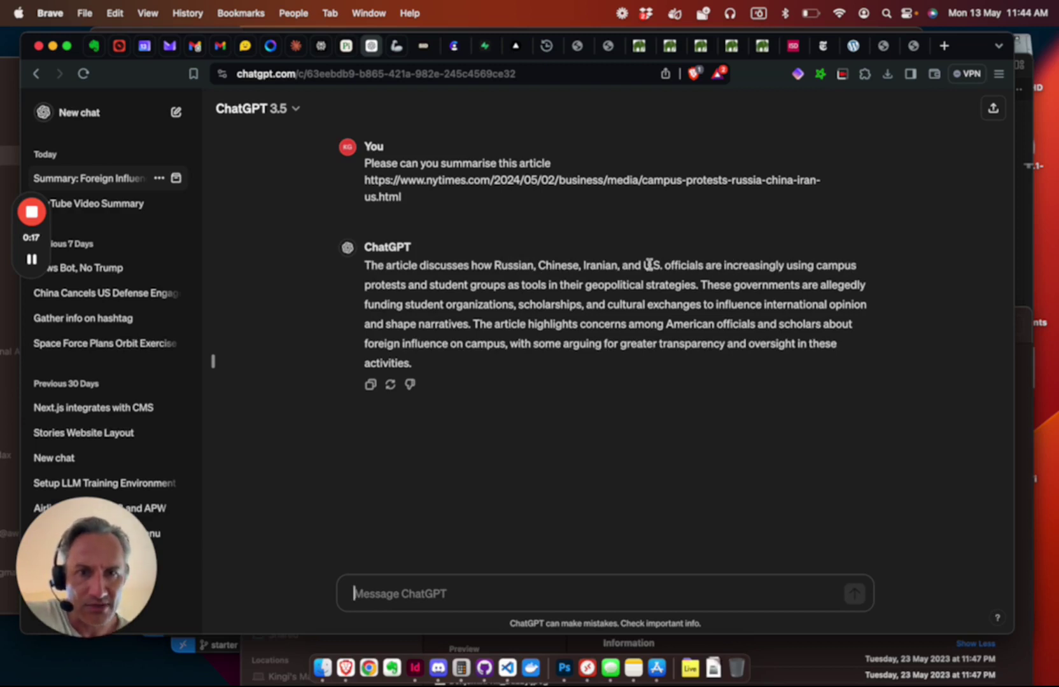
{"action": "left_click_drag", "start_coordinate": [650, 267], "coordinate": [716, 268]}
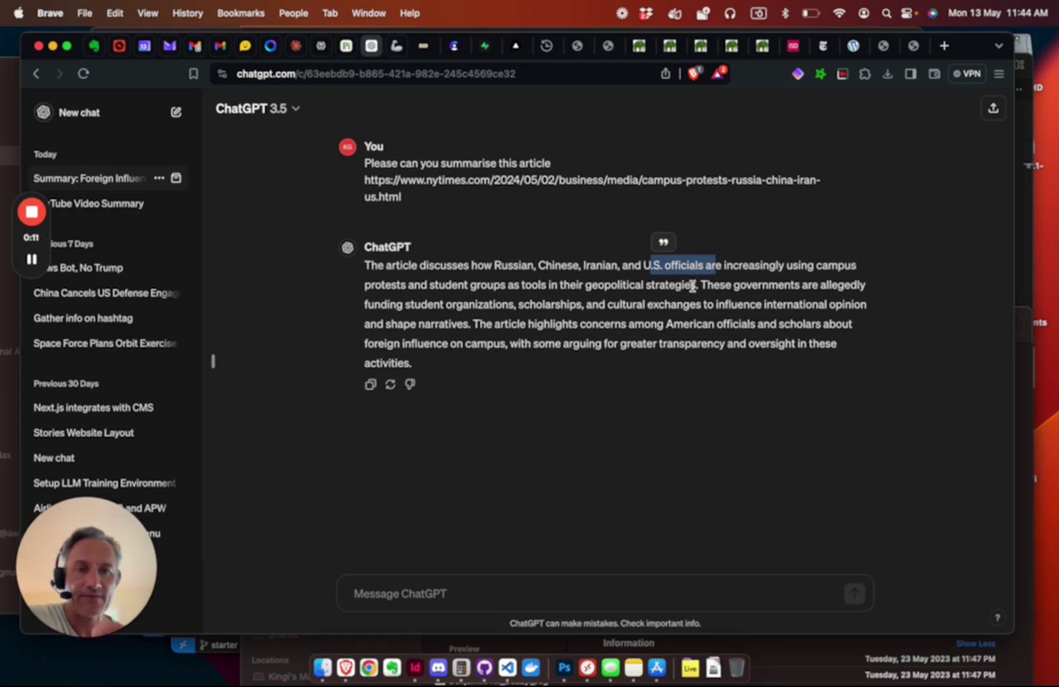
{"action": "left_click", "coordinate": [663, 262]}
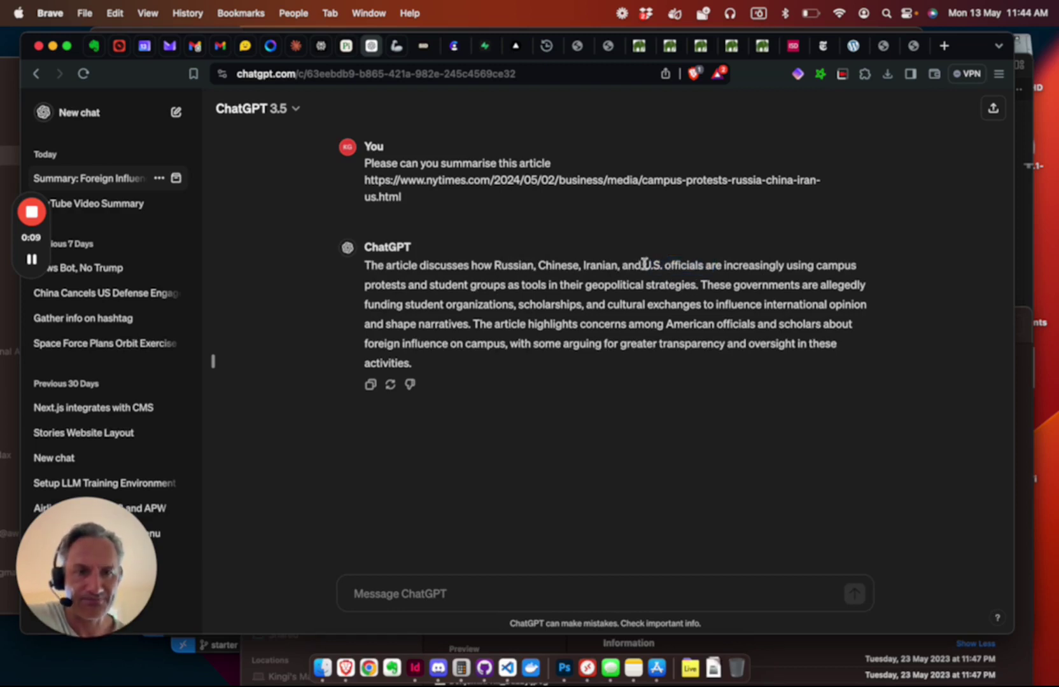
{"action": "left_click_drag", "start_coordinate": [644, 264], "coordinate": [702, 266]}
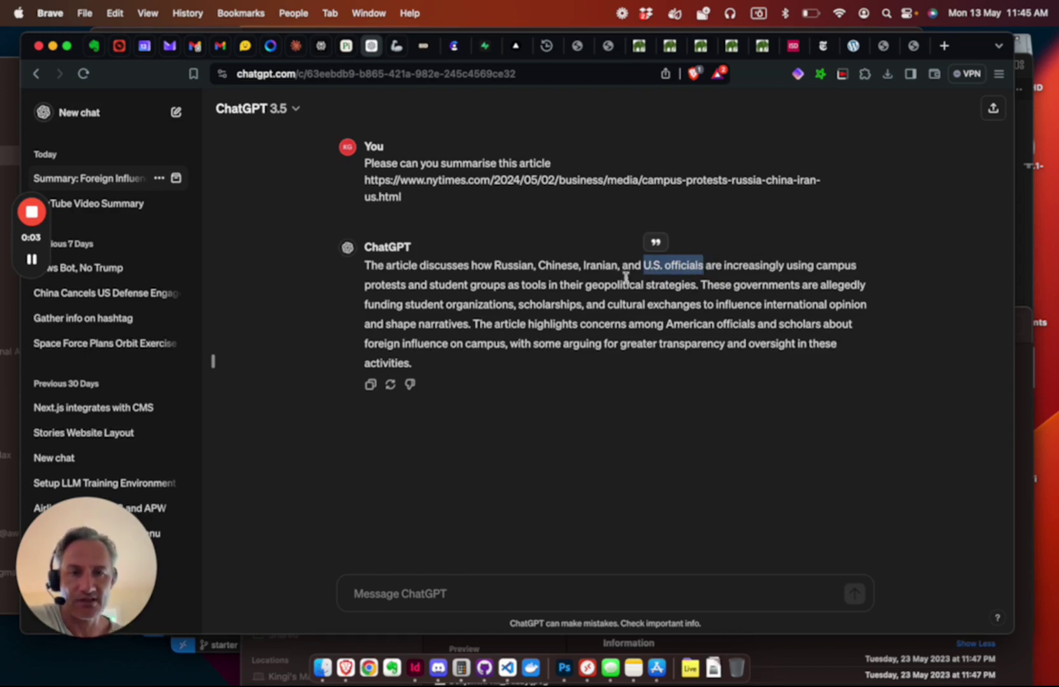
{"action": "left_click", "coordinate": [665, 287]}
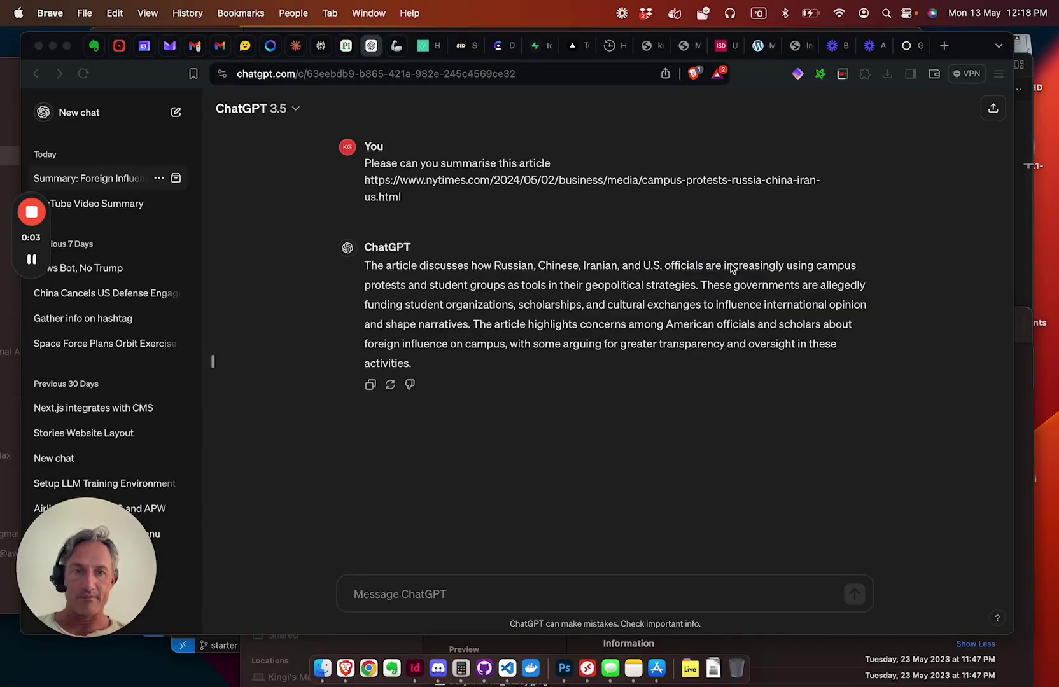
{"action": "left_click", "coordinate": [644, 272]}
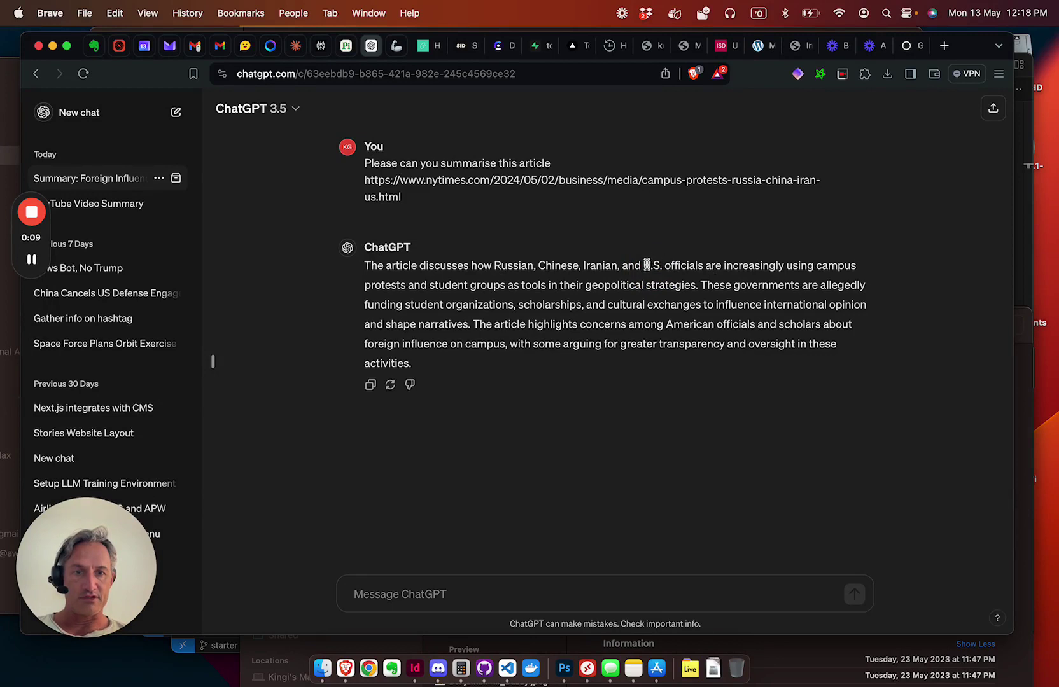
{"action": "left_click_drag", "start_coordinate": [647, 264], "coordinate": [673, 267]}
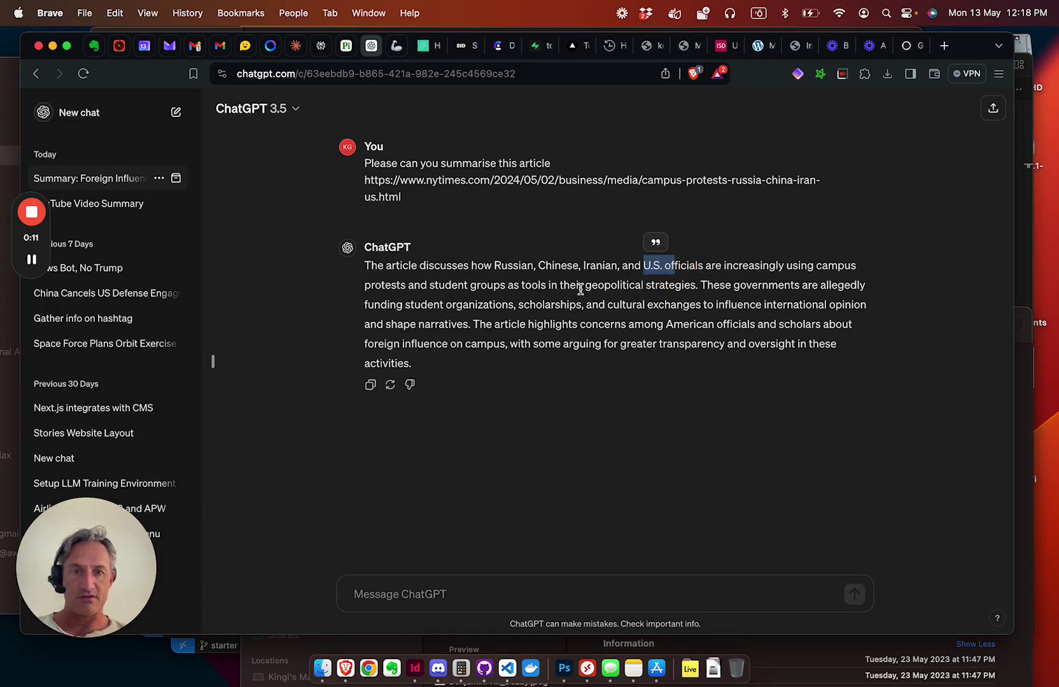
{"action": "left_click", "coordinate": [678, 267]}
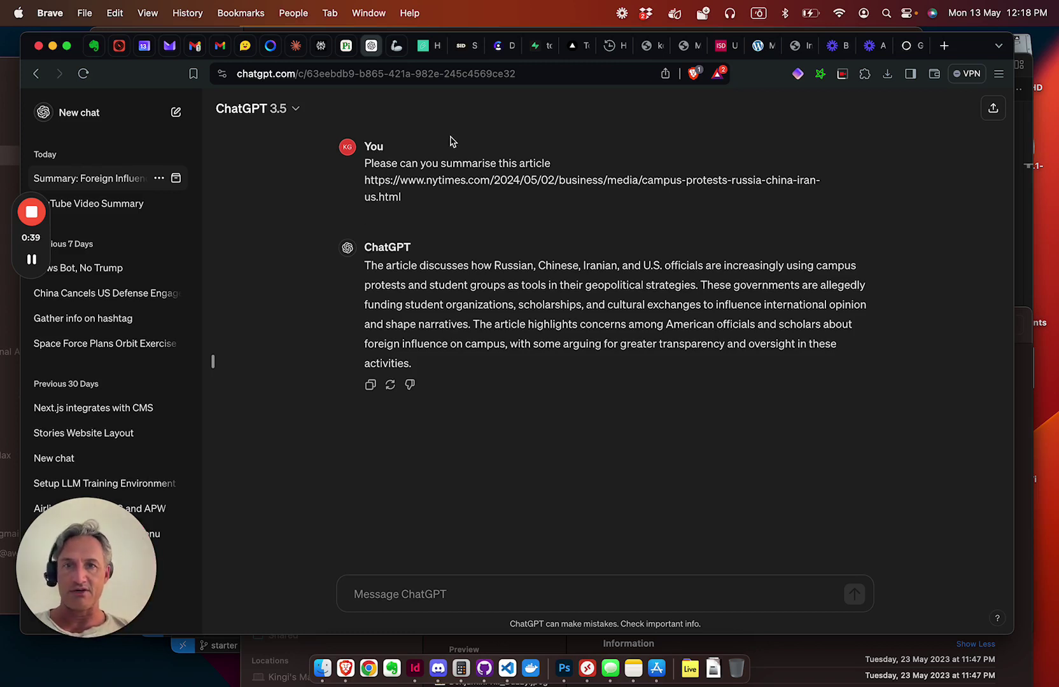
{"action": "left_click", "coordinate": [271, 46]}
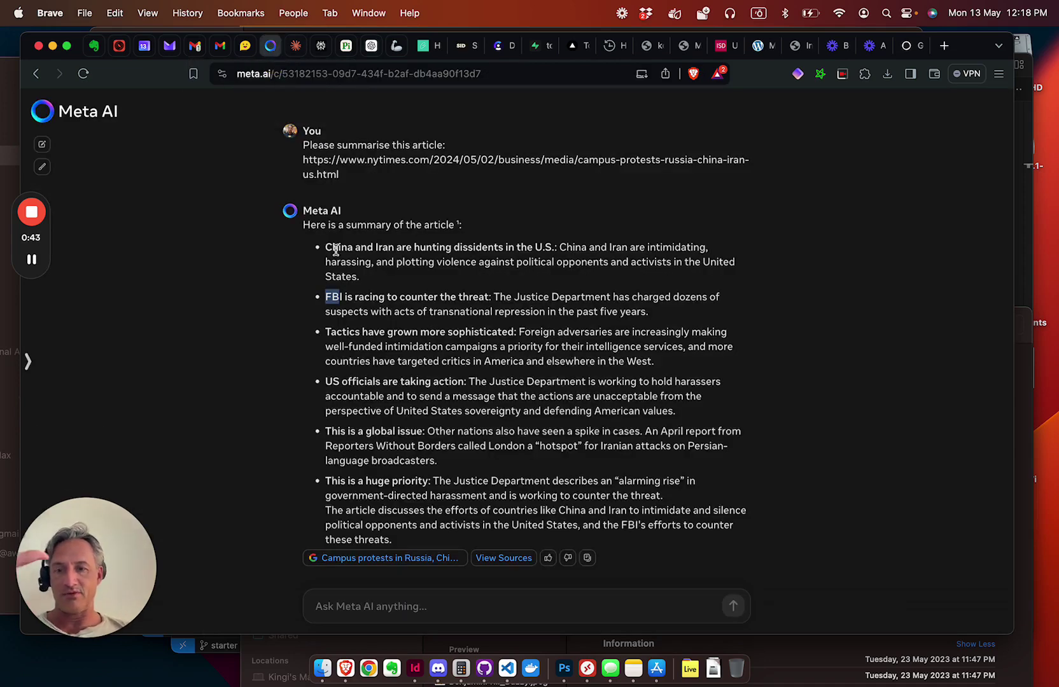
{"action": "left_click", "coordinate": [296, 46]}
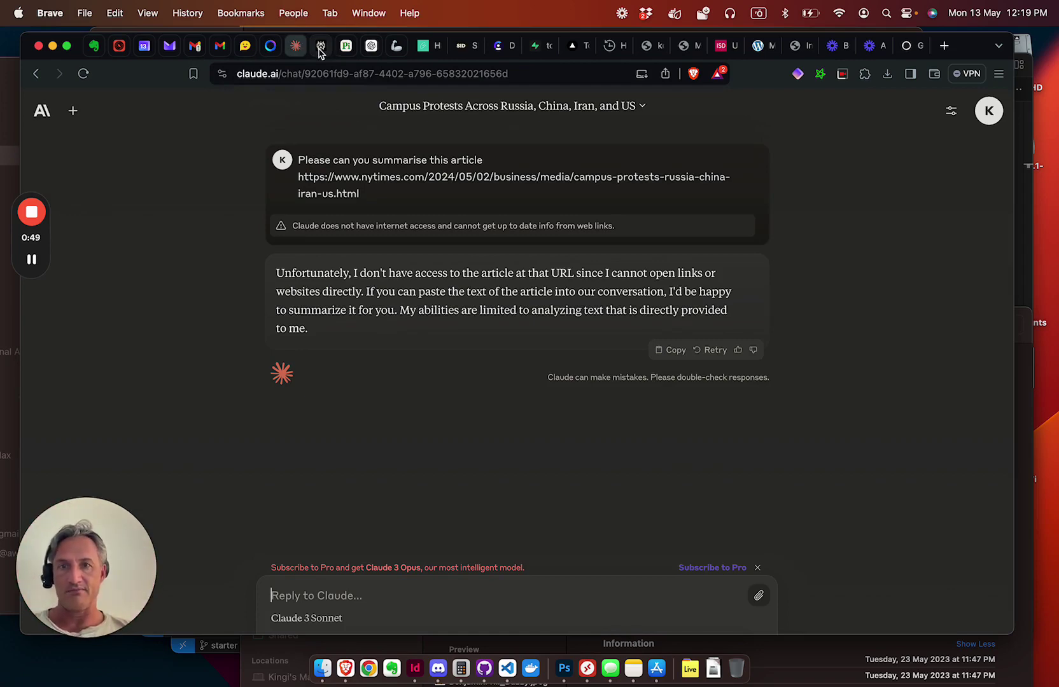
{"action": "left_click", "coordinate": [321, 46]}
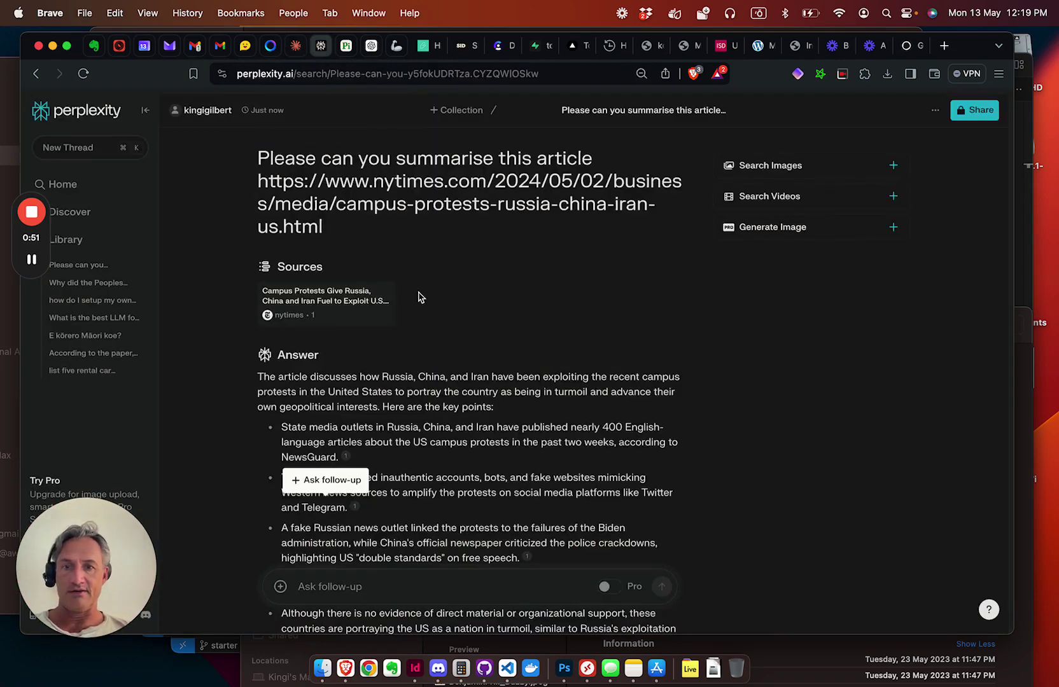
{"action": "scroll", "coordinate": [420, 298], "scroll_direction": "down", "scroll_amount": 3}
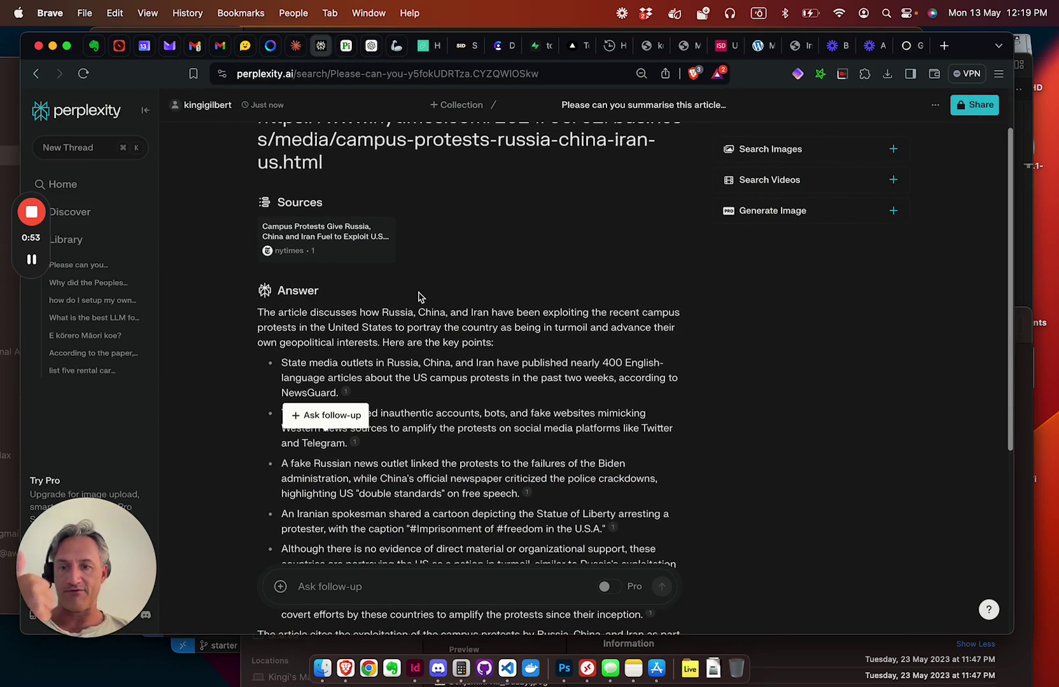
{"action": "left_click", "coordinate": [347, 46]}
{"action": "scroll", "coordinate": [505, 410], "scroll_direction": "down", "scroll_amount": 1}
{"action": "scroll", "coordinate": [505, 411], "scroll_direction": "up", "scroll_amount": 2}
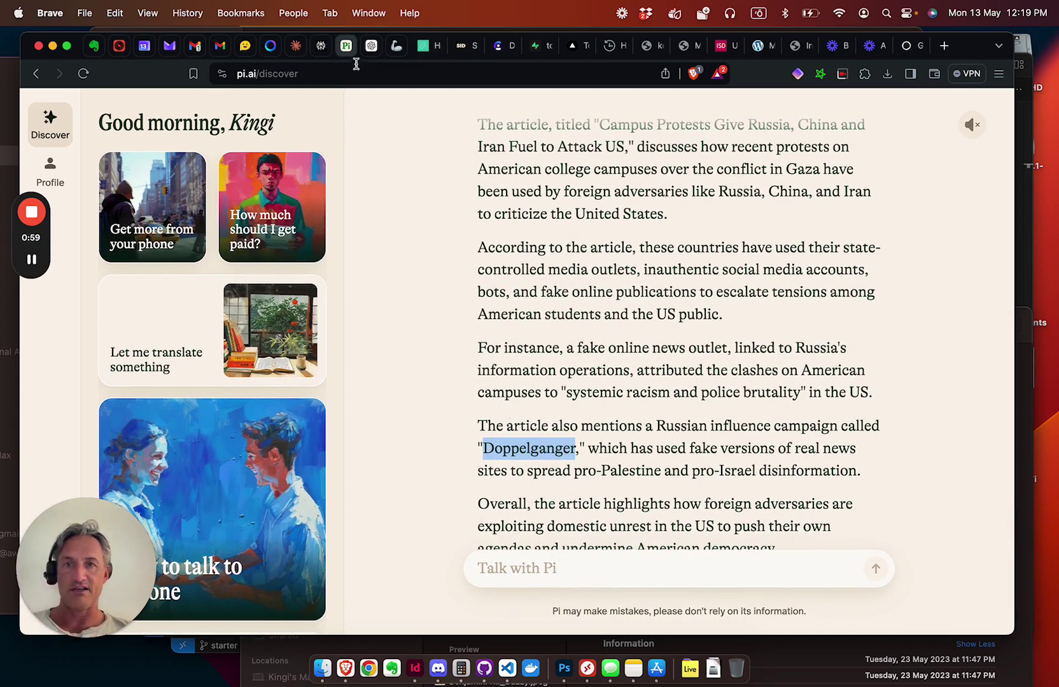
{"action": "left_click", "coordinate": [372, 46]}
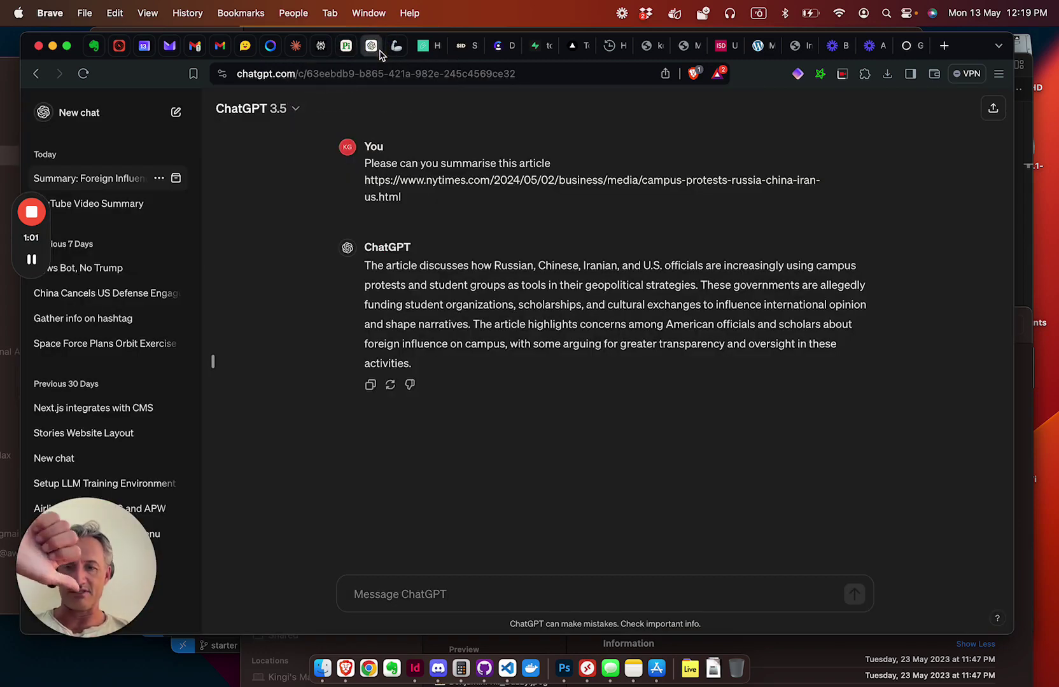